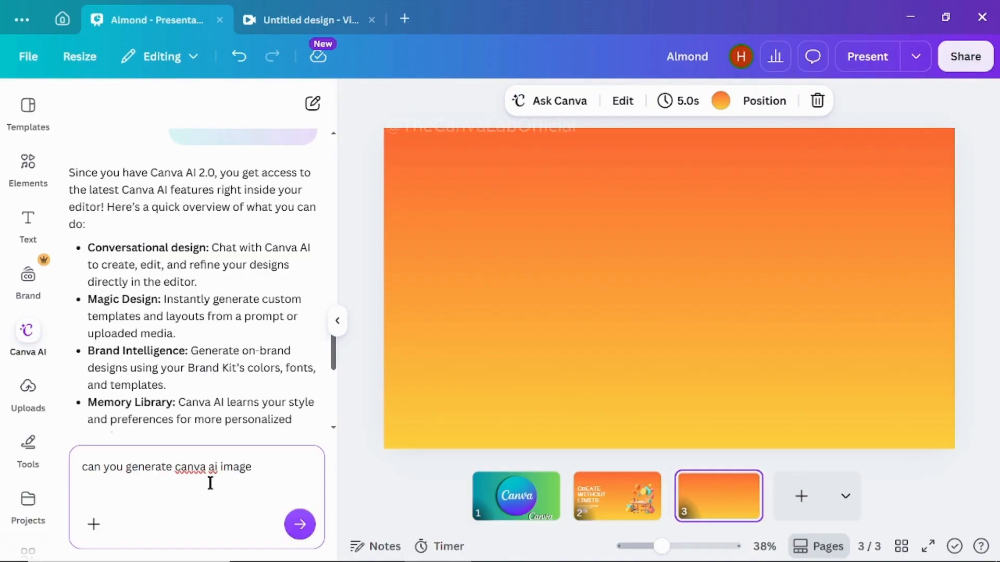
- Ask Canva AI "can you generate canva ai image" and "can you change the boy shirt color to green"
key(Return)
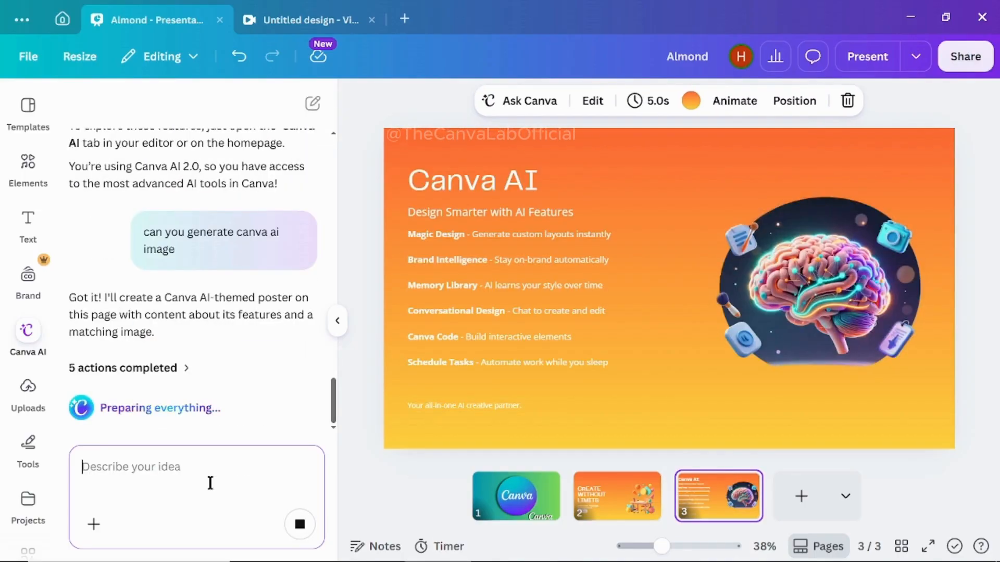
text(can yo)
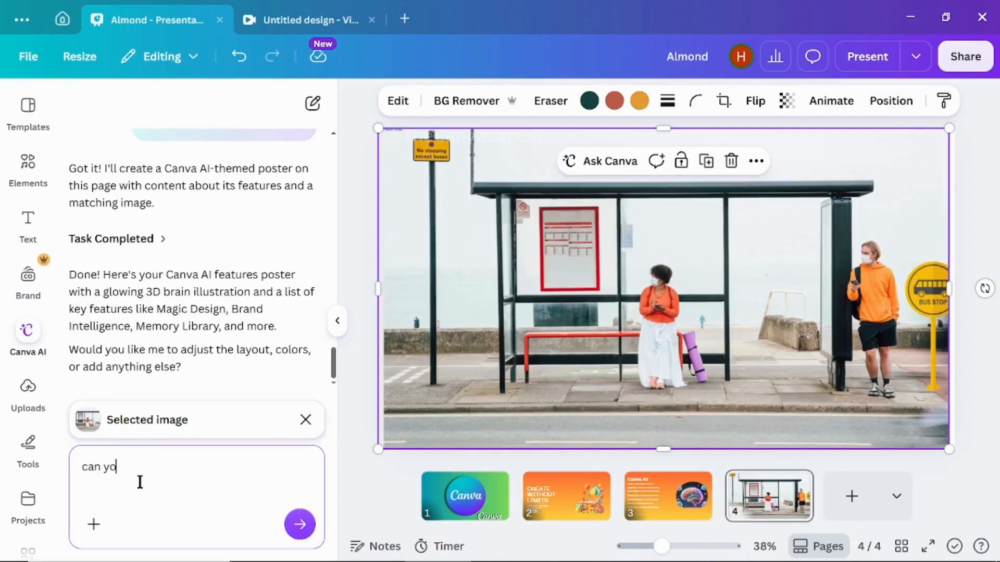
text(u change the boy shirt color to green)
key(Return)
- Request a video clip from Canva AI using the prompt "create canva ai feathers"
text(create canva ai feathers)
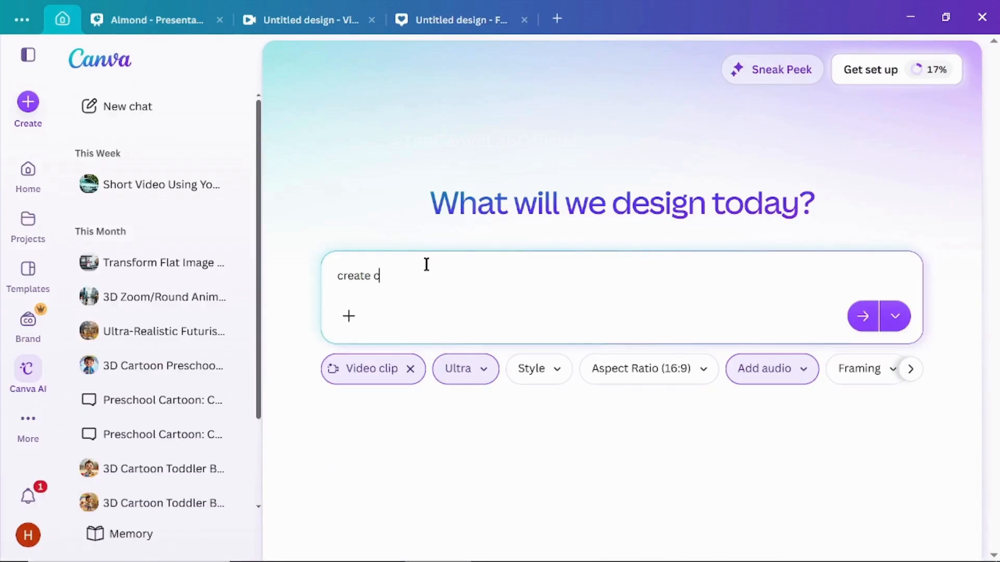
text(video clip)
key(Return)
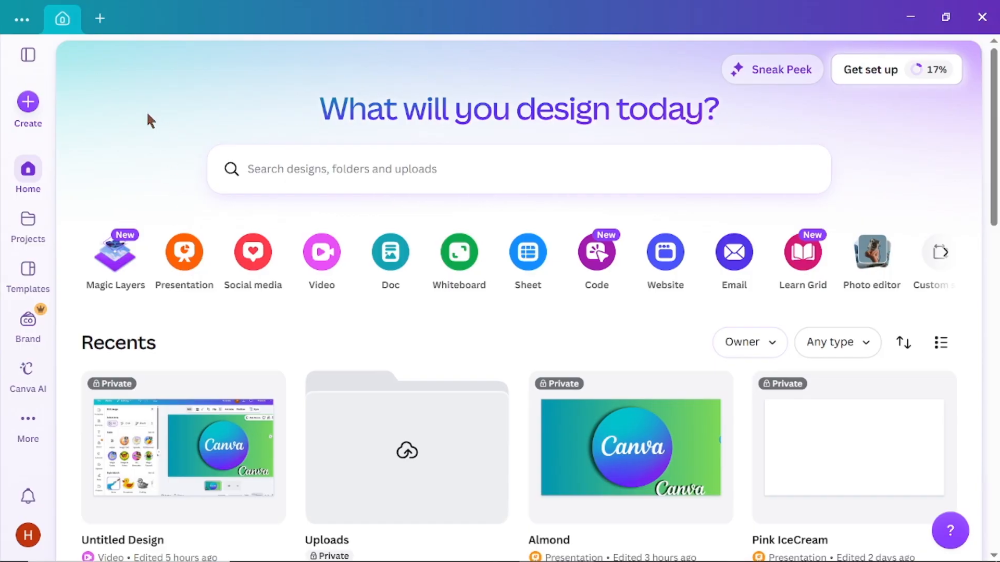
- Create a new presentation, add the uploaded bus stop photo and enlarge it to fill the page
click(185, 272)
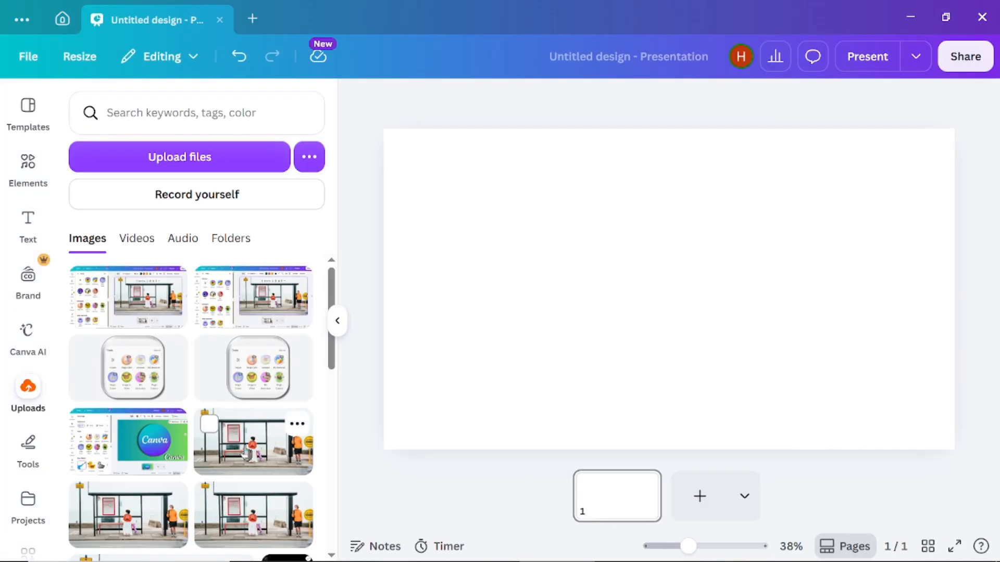
click(247, 453)
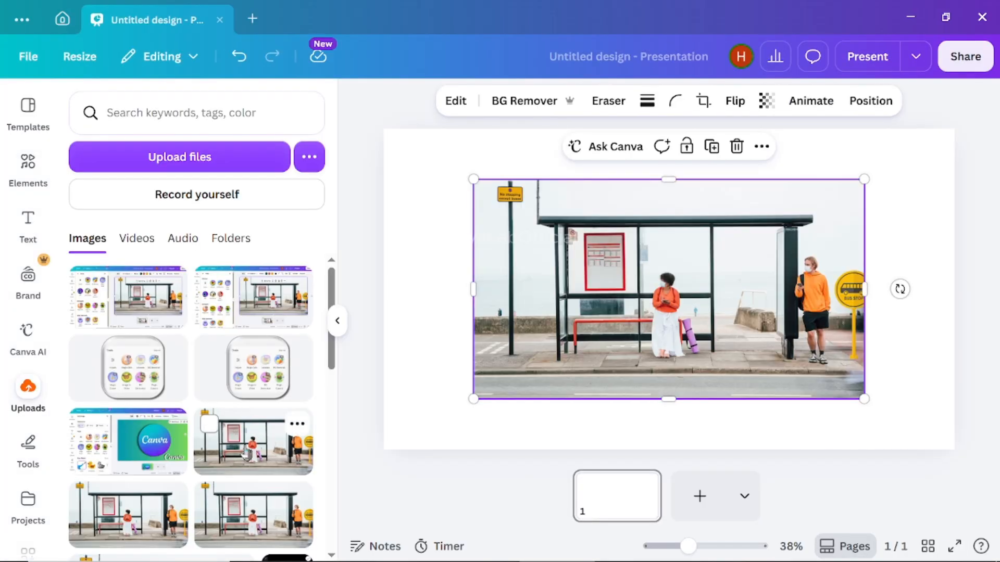
drag(601, 316, 511, 265)
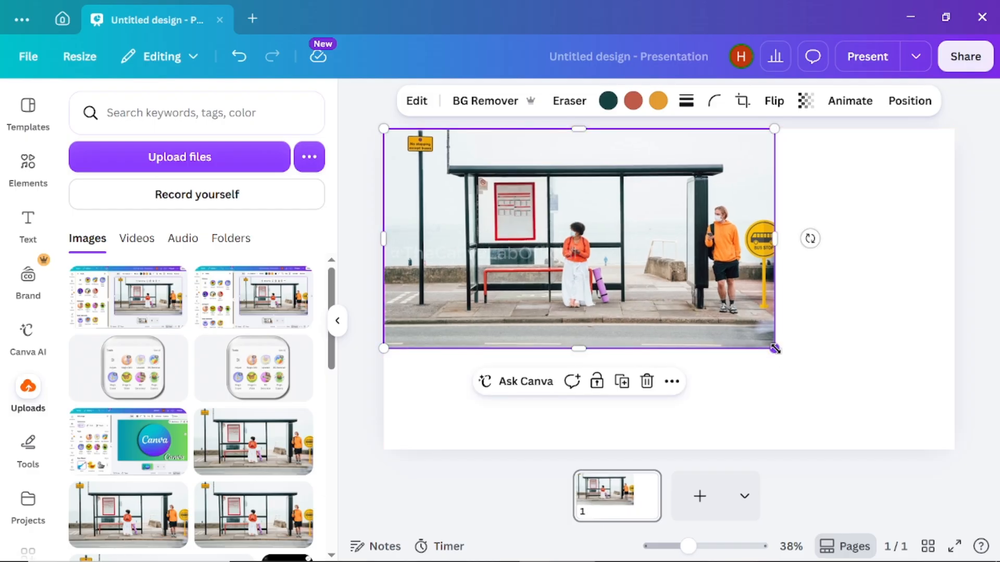
drag(777, 351, 956, 444)
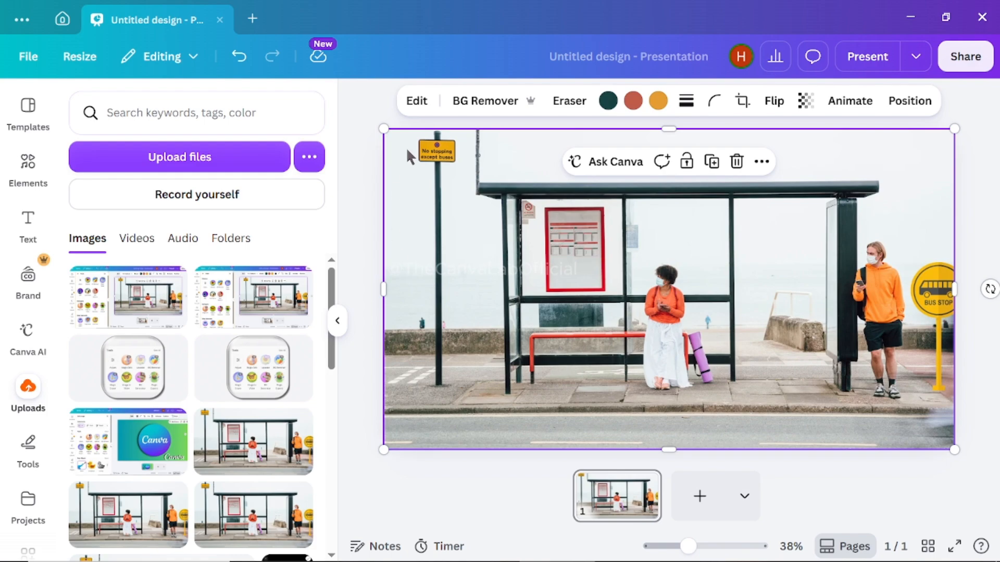
- Open the Adjust tool from the full set of image editing tools for the bus stop photo
click(416, 106)
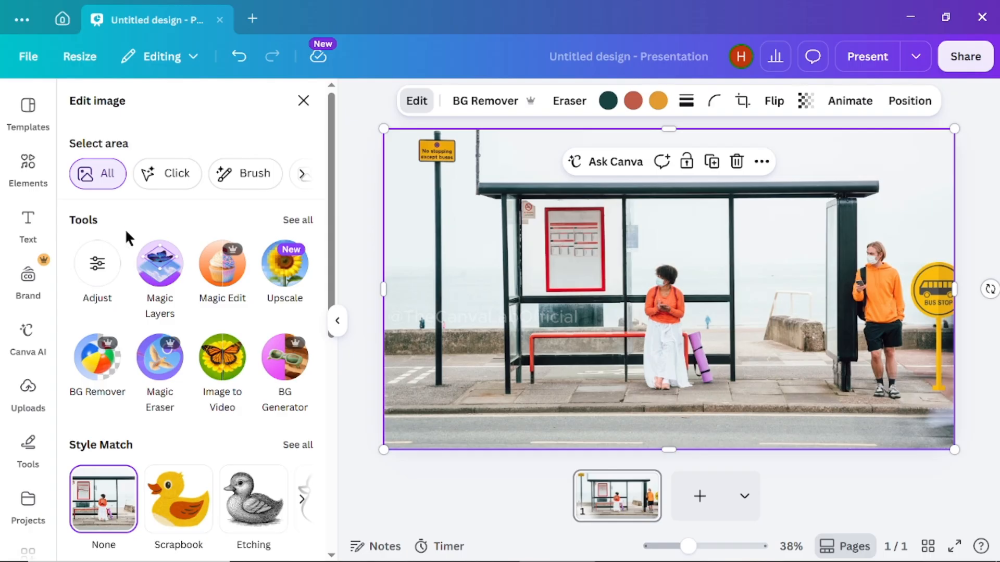
click(304, 228)
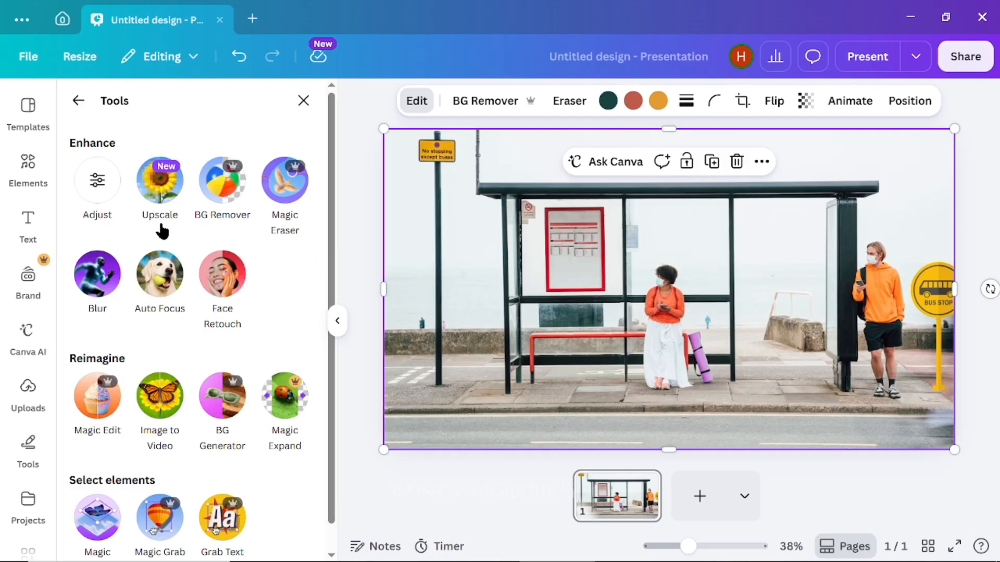
click(98, 187)
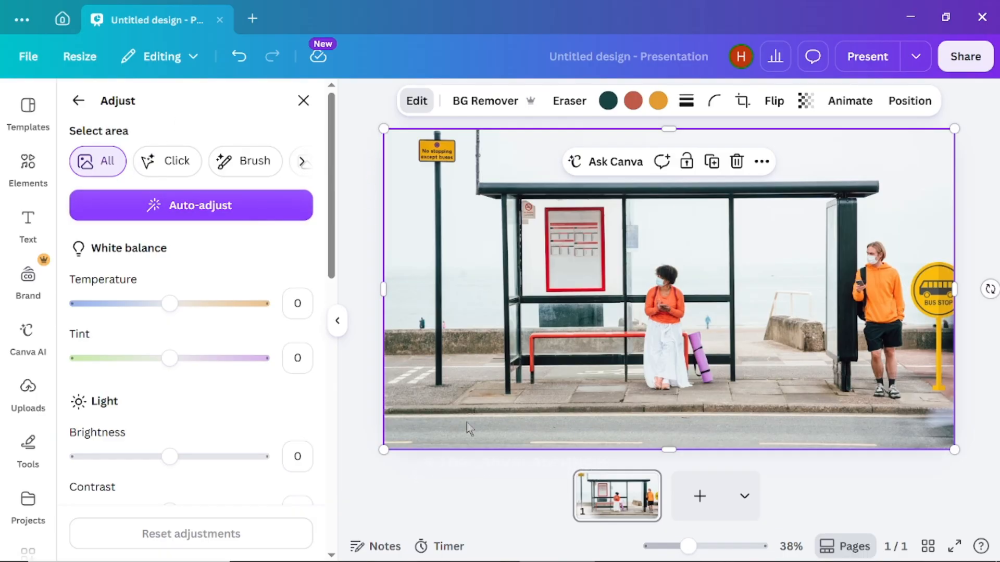
- Try selecting the seated woman by point selection and with the size 40 brush, and clear the selection
click(169, 167)
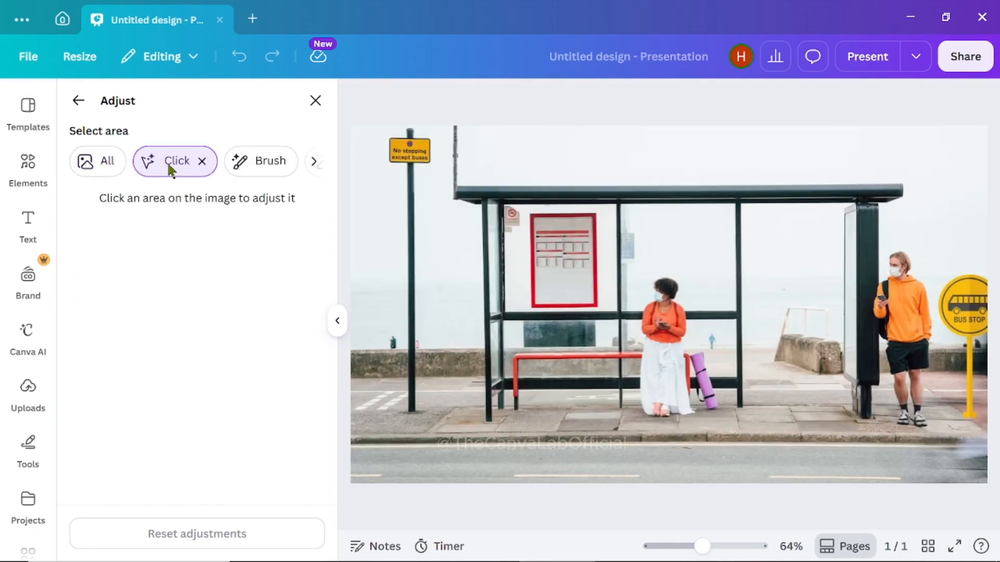
click(658, 341)
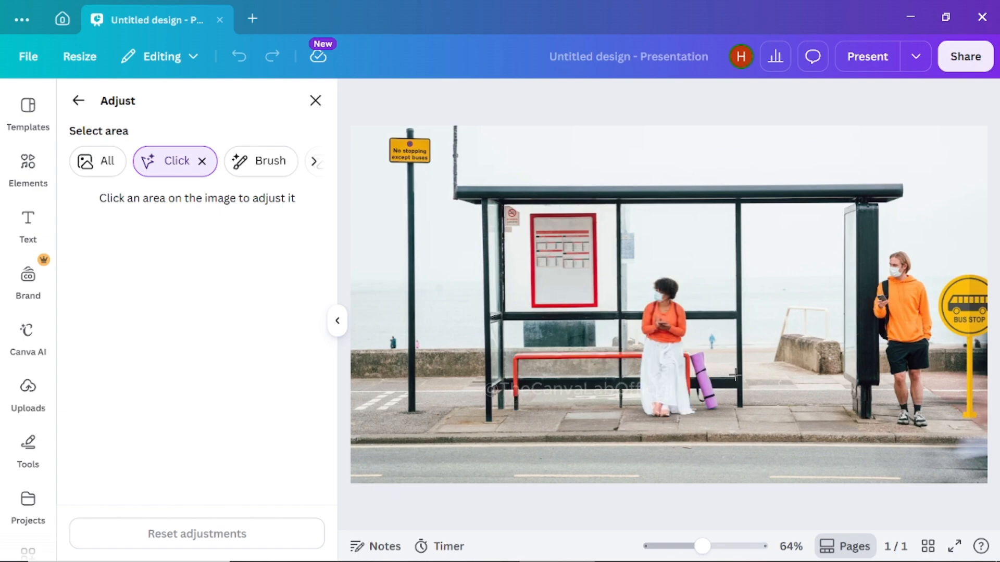
click(264, 162)
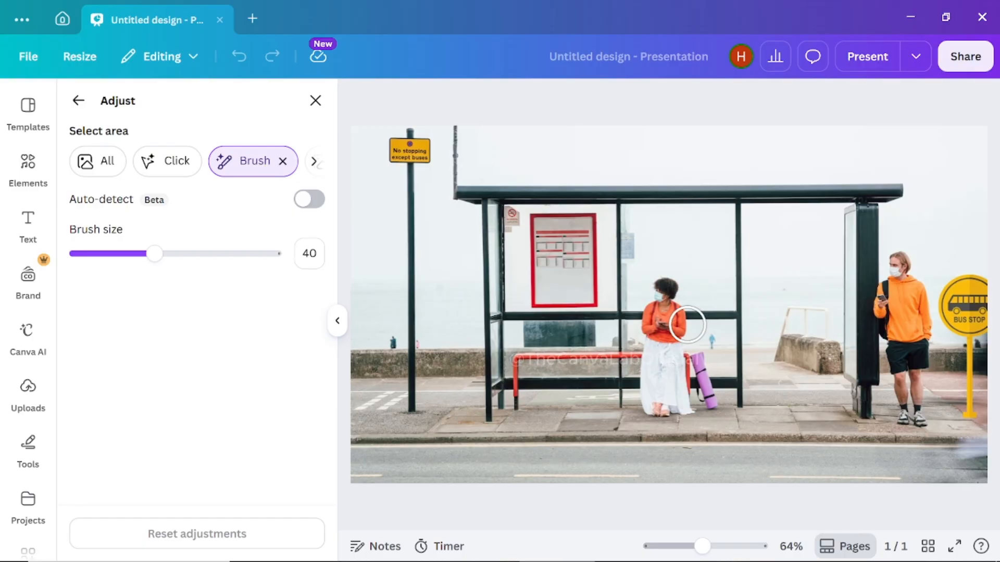
mouse_move(679, 299)
mouse_down()
mouse_move(660, 283)
mouse_move(634, 326)
mouse_move(665, 422)
mouse_move(689, 357)
mouse_move(661, 290)
mouse_move(664, 390)
mouse_up()
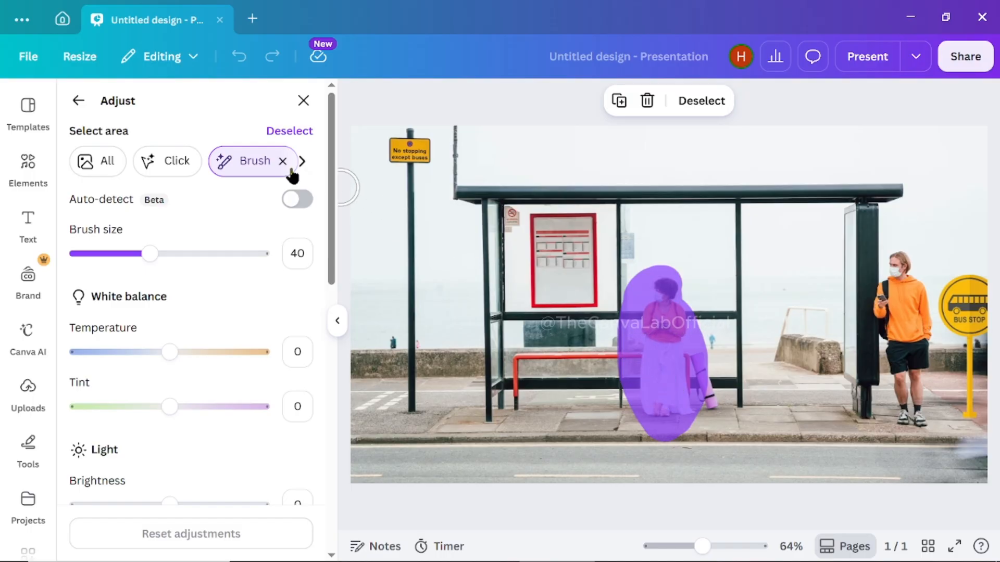
click(289, 130)
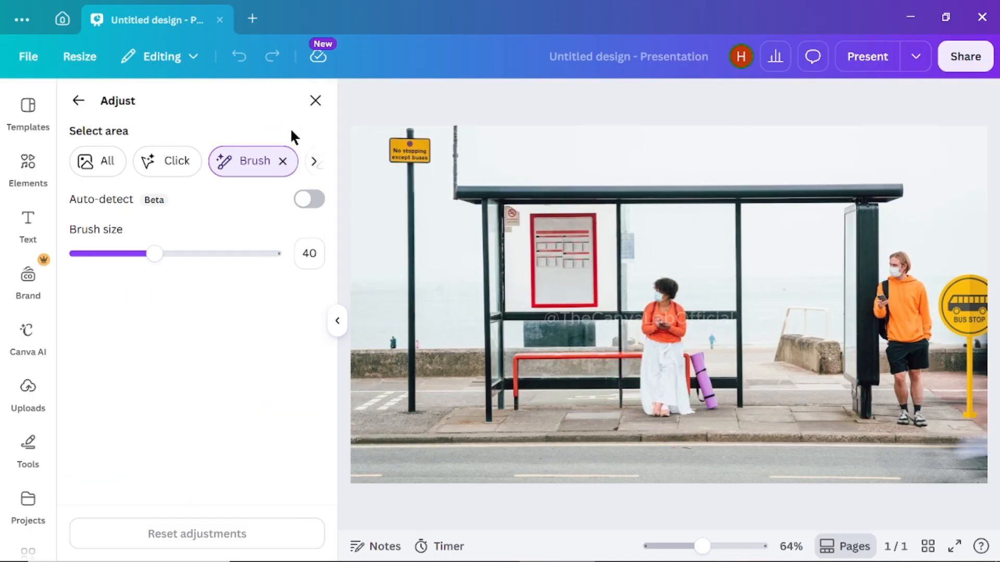
- Select the photo's foreground as the area to adjust and clear that selection
click(314, 162)
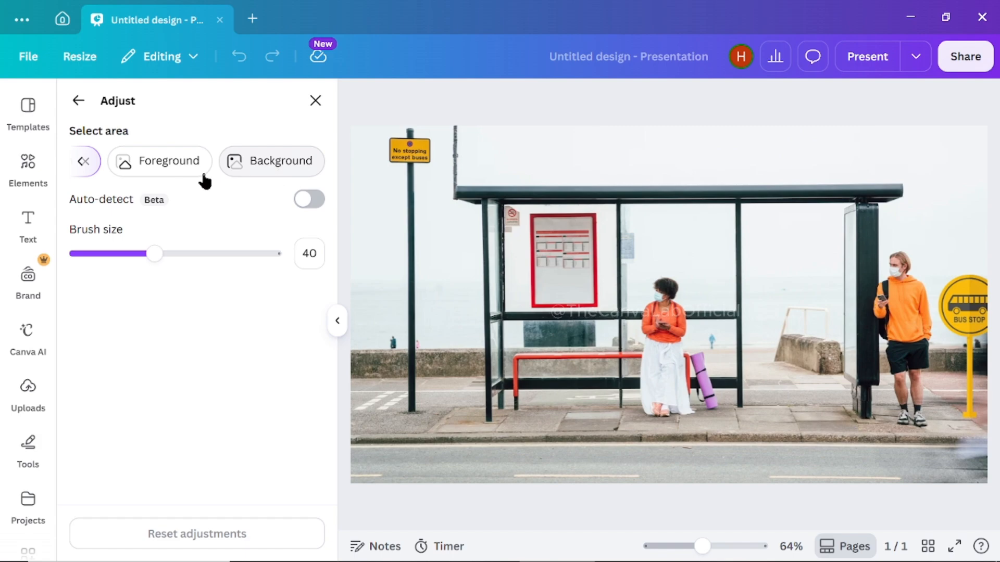
click(168, 162)
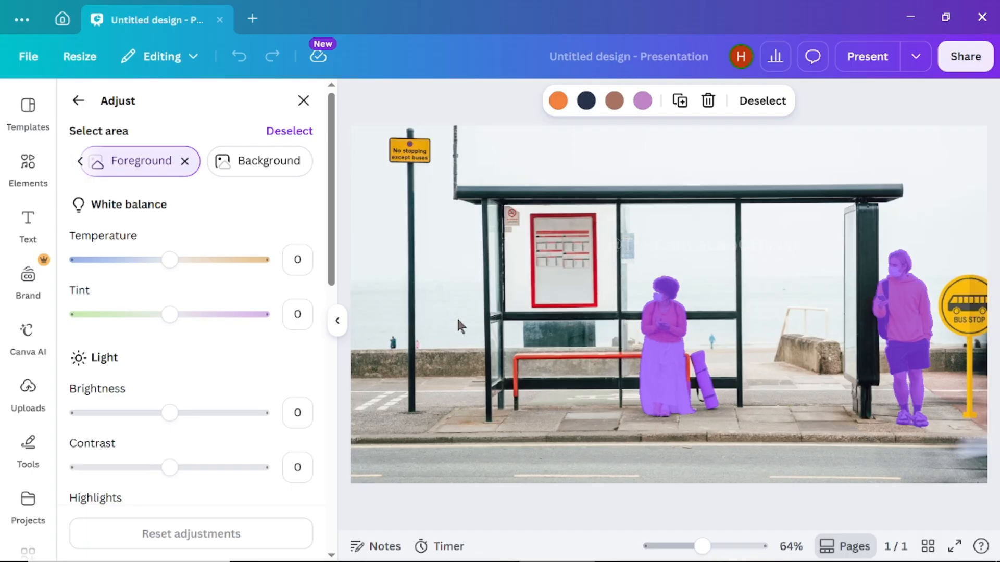
click(290, 131)
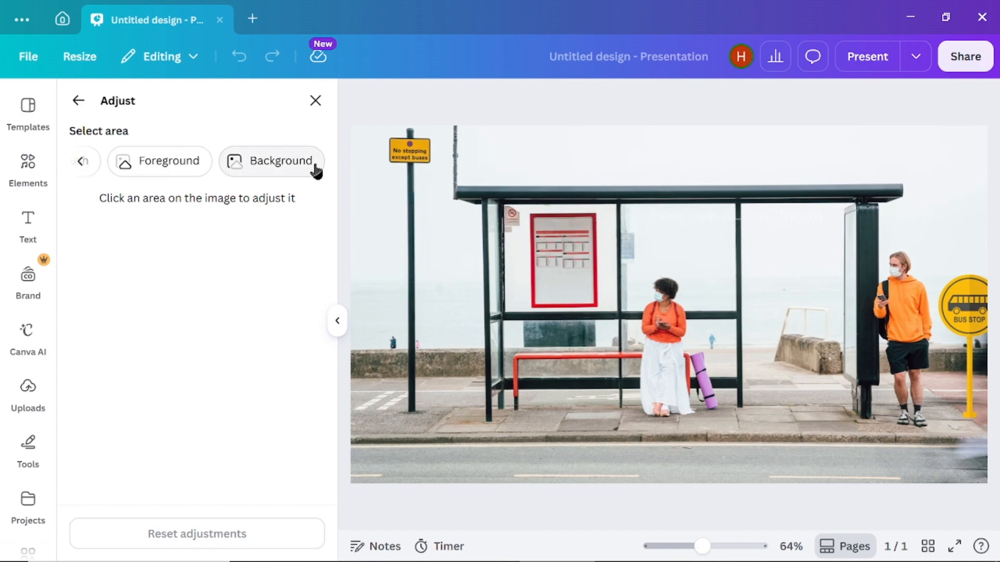
- Select the photo's background as the area to adjust and set its tint to 92
click(275, 164)
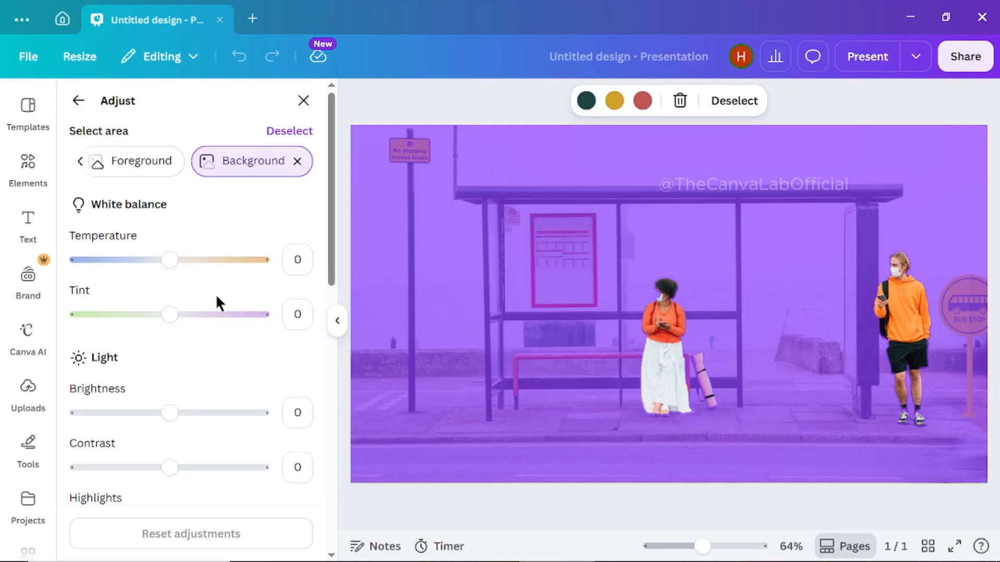
mouse_move(165, 261)
mouse_down()
mouse_move(89, 259)
mouse_move(254, 264)
mouse_move(99, 265)
mouse_move(236, 259)
mouse_move(127, 259)
mouse_move(199, 260)
mouse_move(169, 259)
mouse_up()
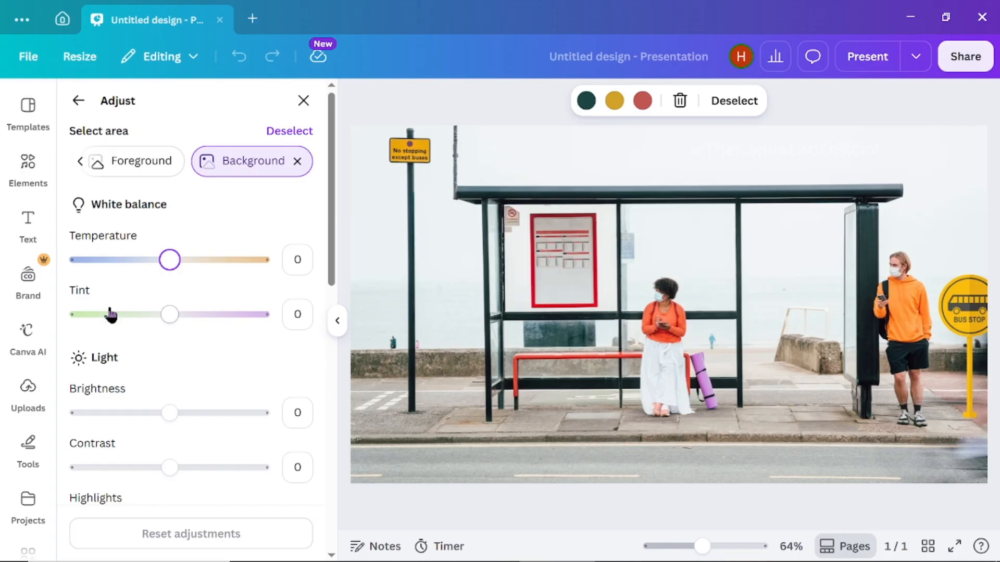
drag(182, 312, 255, 317)
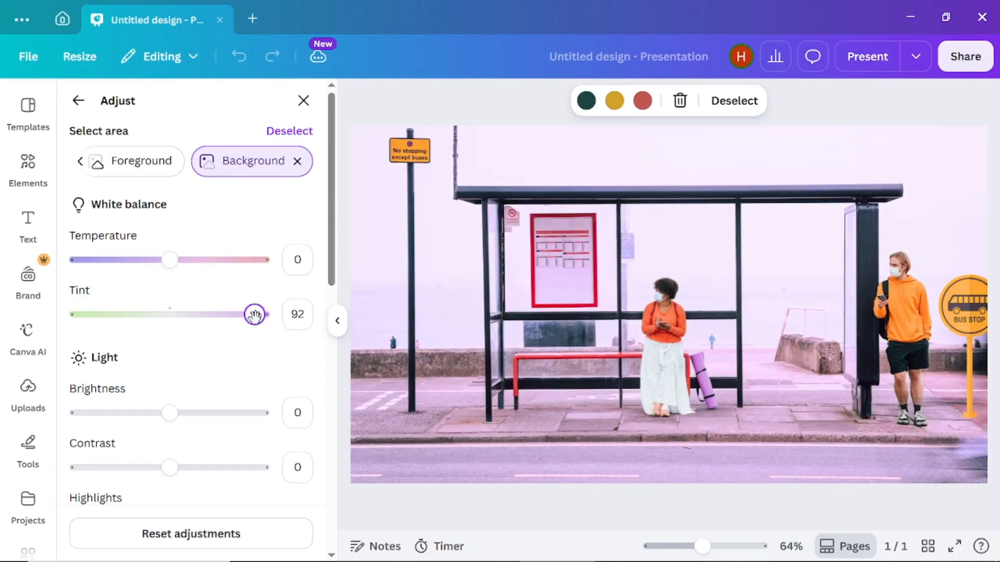
- Set the background's light adjustments to brightness 4, contrast 6, shadows 5 and whites -7
mouse_move(169, 413)
mouse_down()
mouse_move(74, 412)
mouse_move(255, 413)
mouse_move(173, 412)
mouse_up()
mouse_move(169, 467)
mouse_down()
mouse_move(89, 469)
mouse_move(262, 467)
mouse_move(174, 468)
mouse_up()
drag(332, 260, 335, 364)
mouse_move(167, 318)
mouse_down()
mouse_move(76, 316)
mouse_move(290, 318)
mouse_move(173, 317)
mouse_up()
mouse_move(172, 372)
mouse_down()
mouse_move(250, 371)
mouse_move(71, 363)
mouse_move(163, 371)
mouse_up()
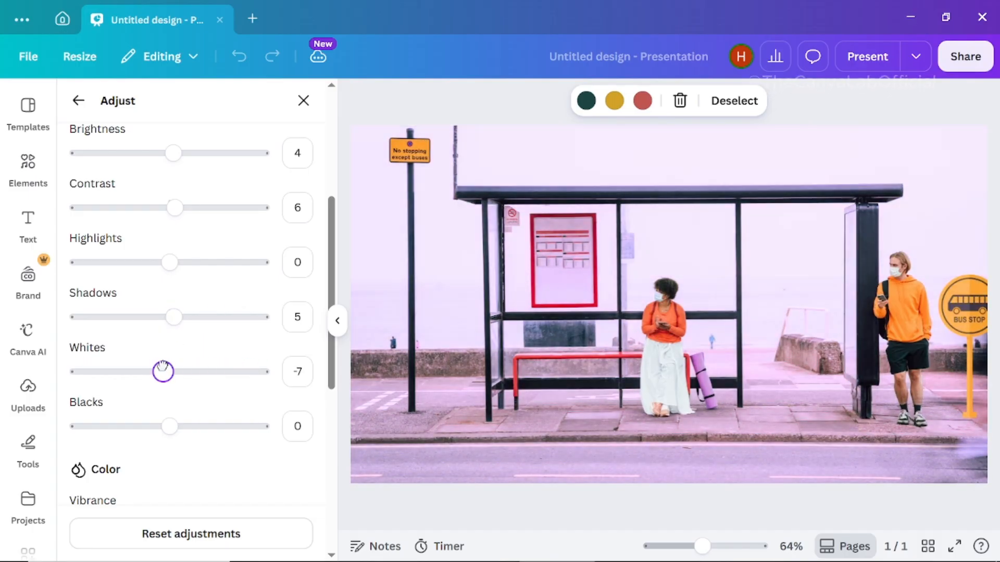
- Adjust the texture of the selected background, setting its sharpness to -11
drag(331, 373, 336, 491)
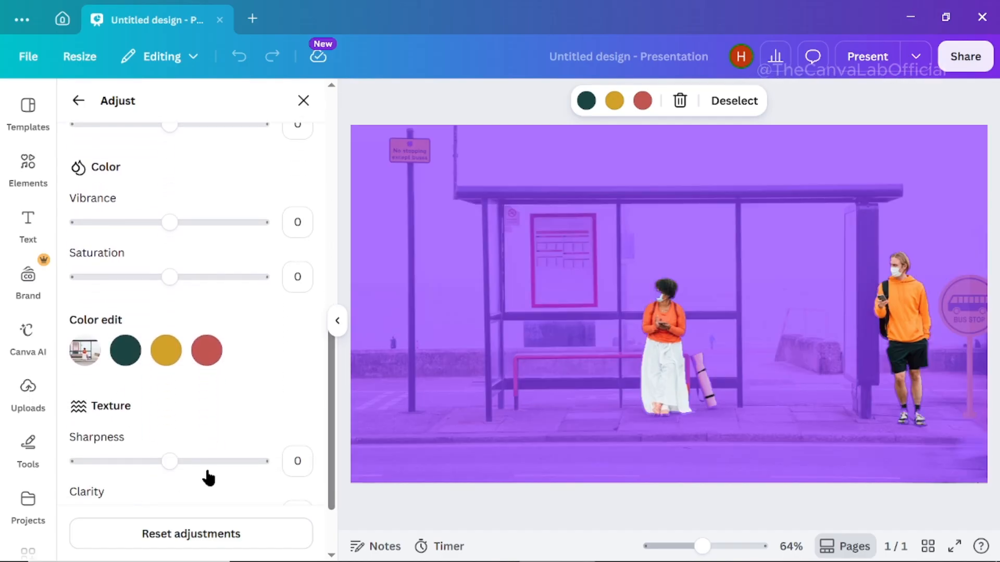
mouse_move(174, 462)
mouse_down()
mouse_move(245, 459)
mouse_move(74, 462)
mouse_move(159, 462)
mouse_up()
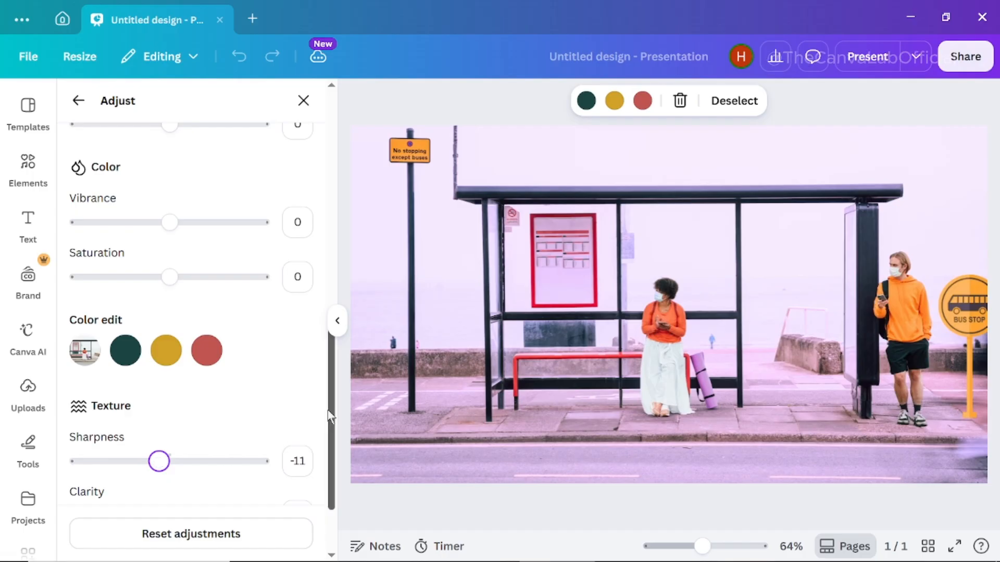
drag(335, 438, 335, 462)
drag(170, 423, 72, 422)
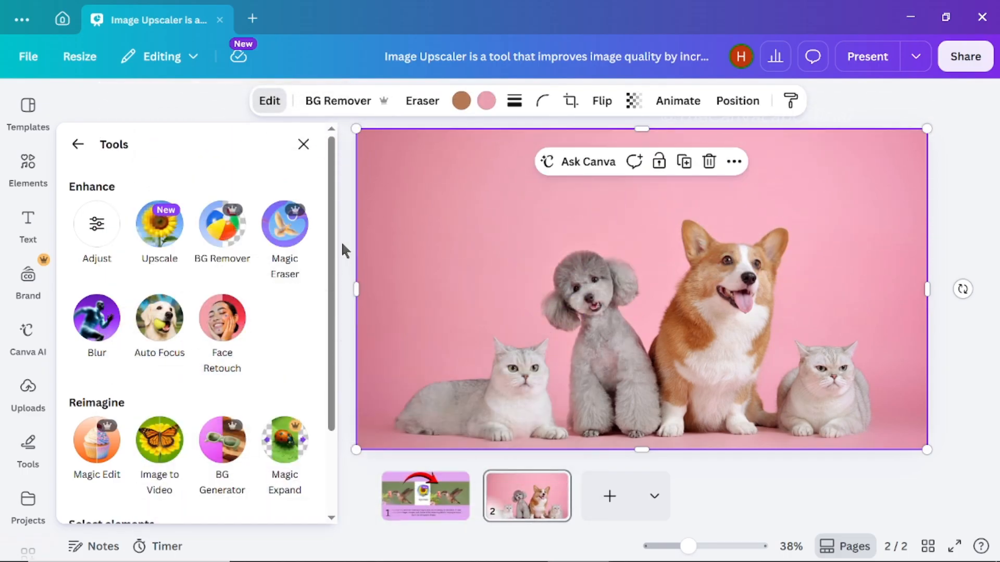
- Remove the pink background from the pets photo and move the cutout lower on page 2
click(335, 102)
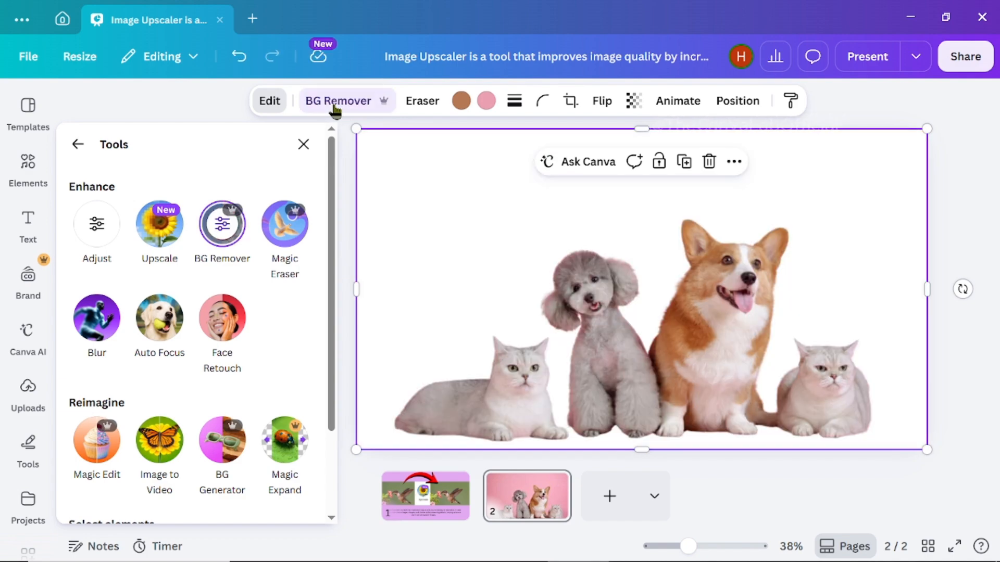
drag(692, 201, 694, 239)
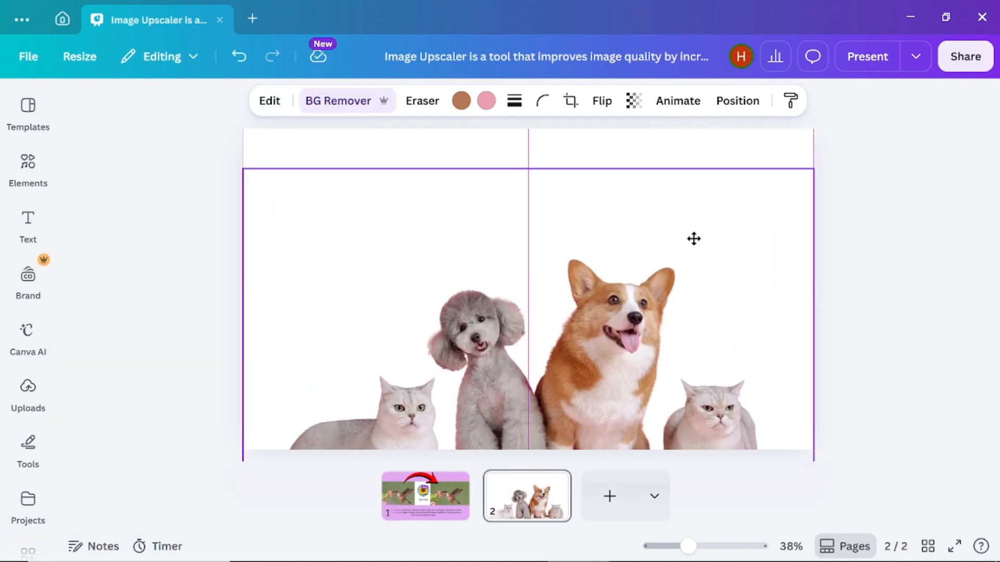
- Try purple and lime green as the page 2 background color and settle on the medium green default color
click(625, 144)
click(543, 100)
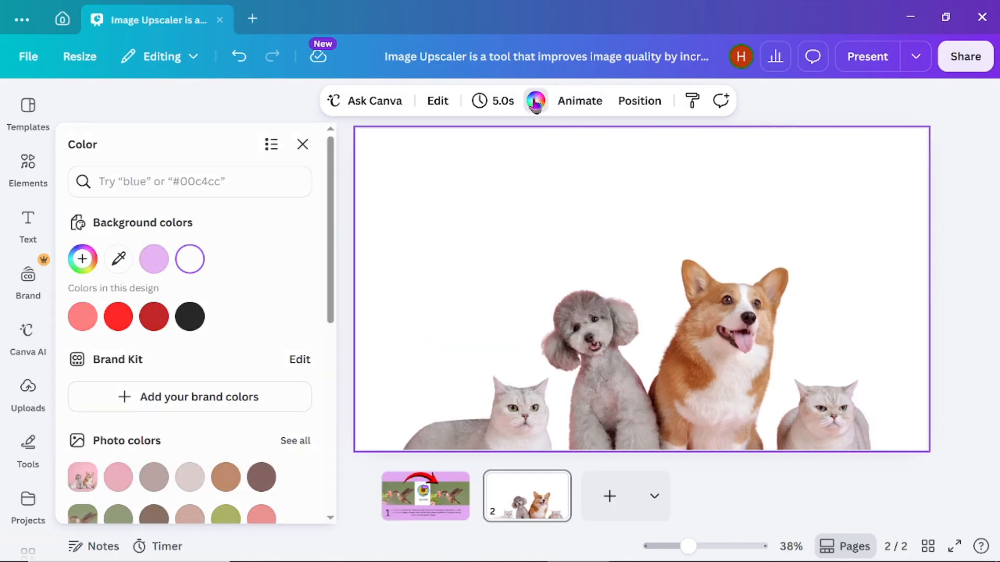
drag(330, 259, 346, 384)
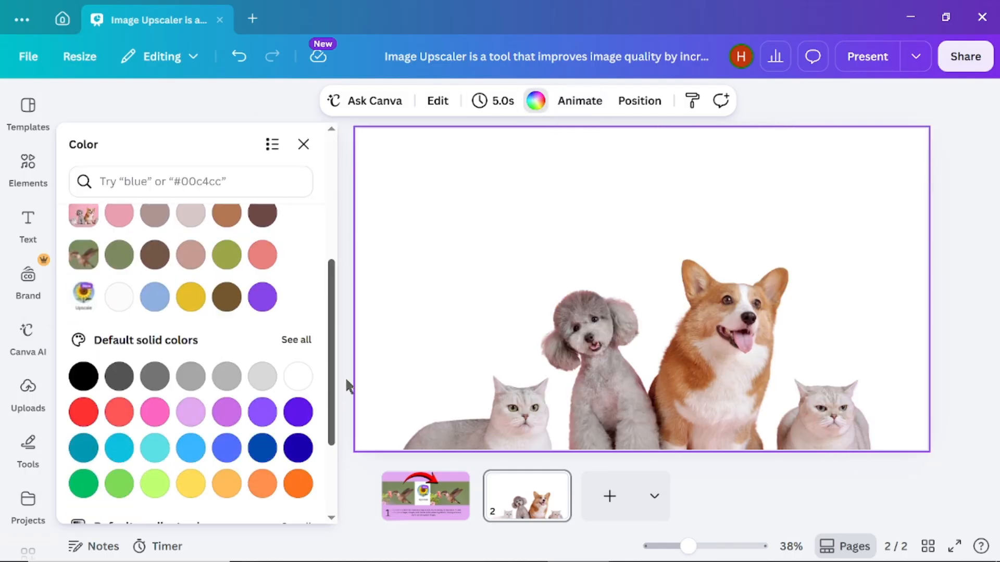
click(226, 414)
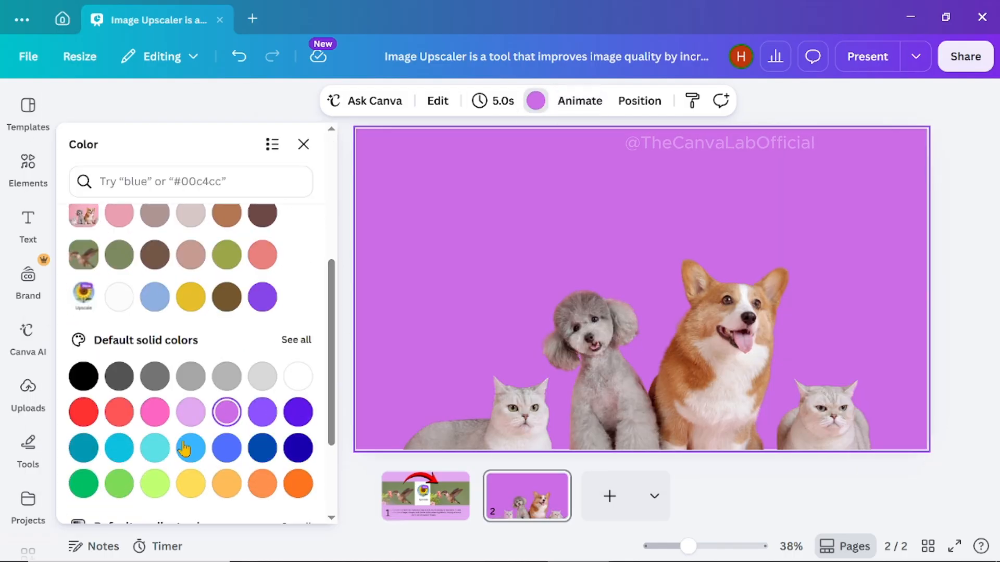
click(153, 486)
click(119, 484)
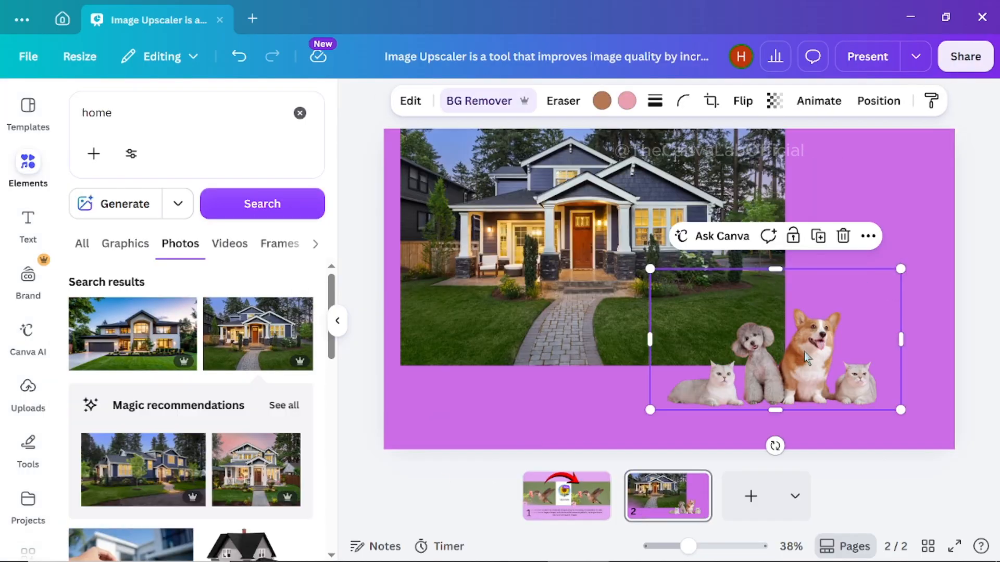
- Enlarge the house photo to cover the page, and resize and position the pets cutout in front of it
drag(805, 359, 616, 319)
click(770, 356)
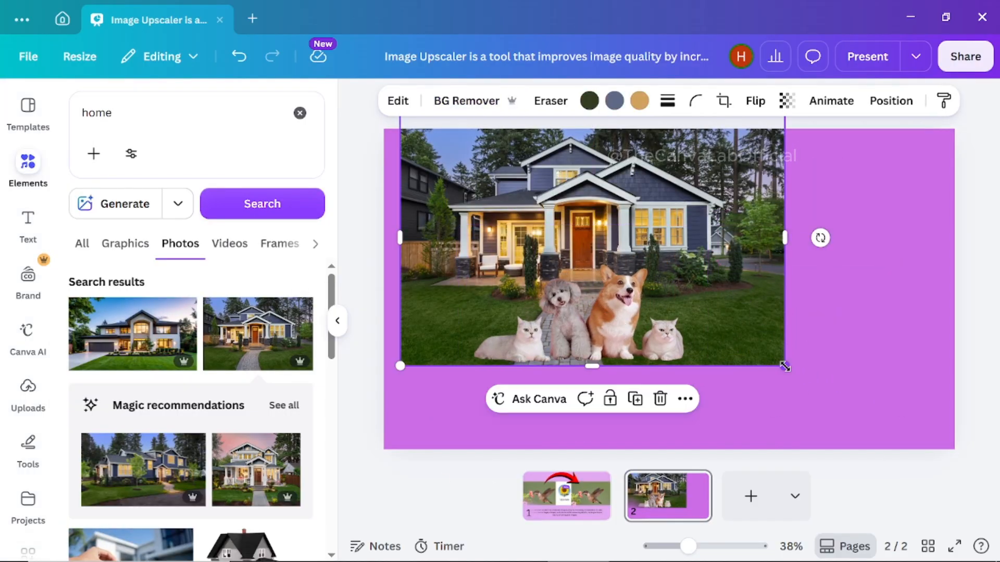
drag(784, 366, 940, 424)
drag(599, 330, 819, 417)
drag(676, 312, 604, 271)
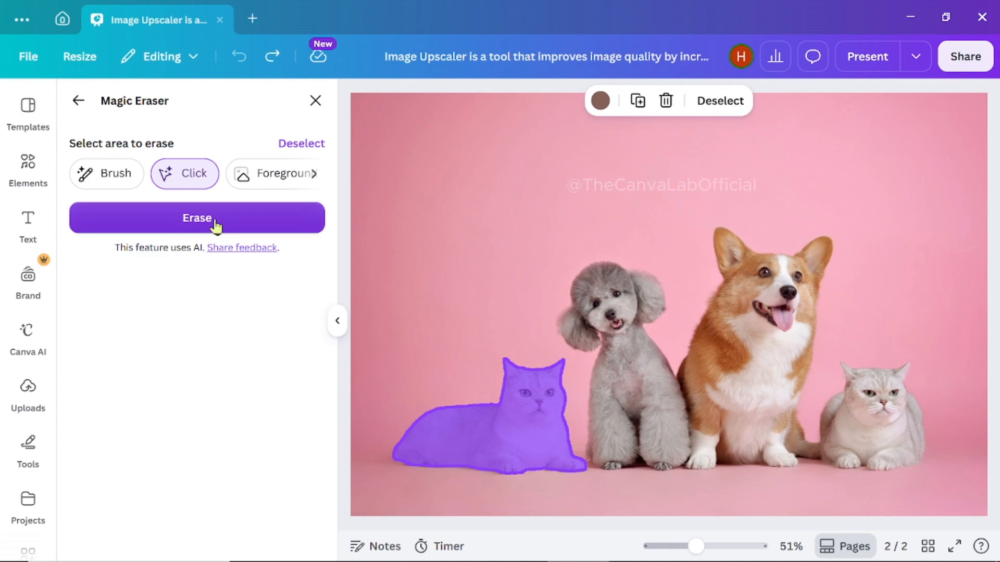
- Try erasing the gray poodle from the pets photo with Magic Eraser's Click selection, and undo the erasure
click(212, 218)
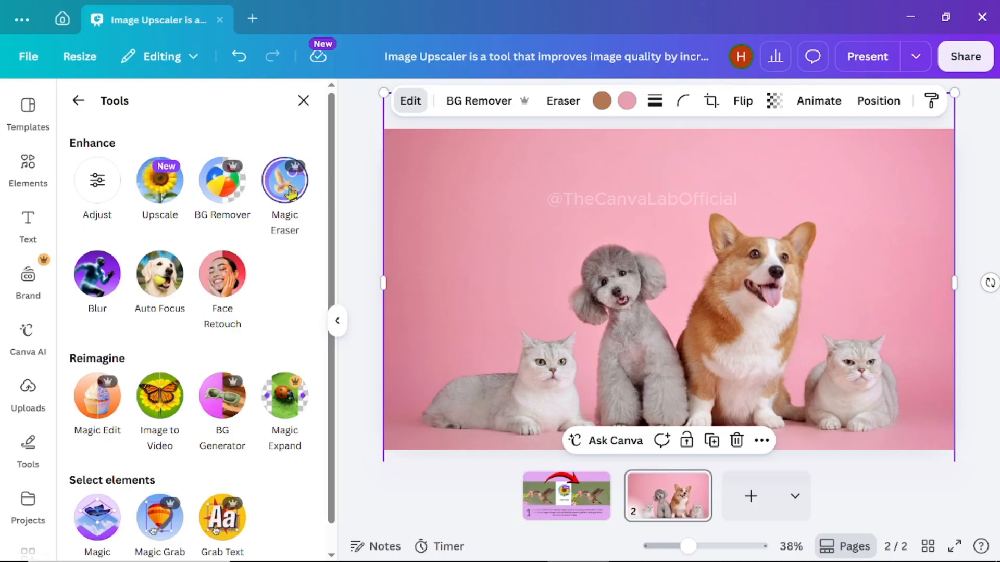
click(288, 188)
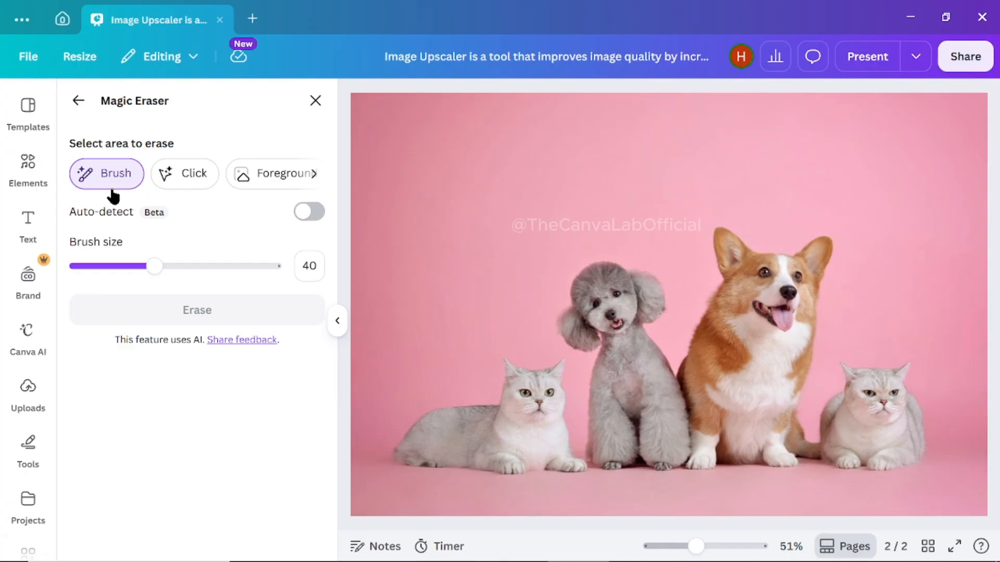
click(190, 175)
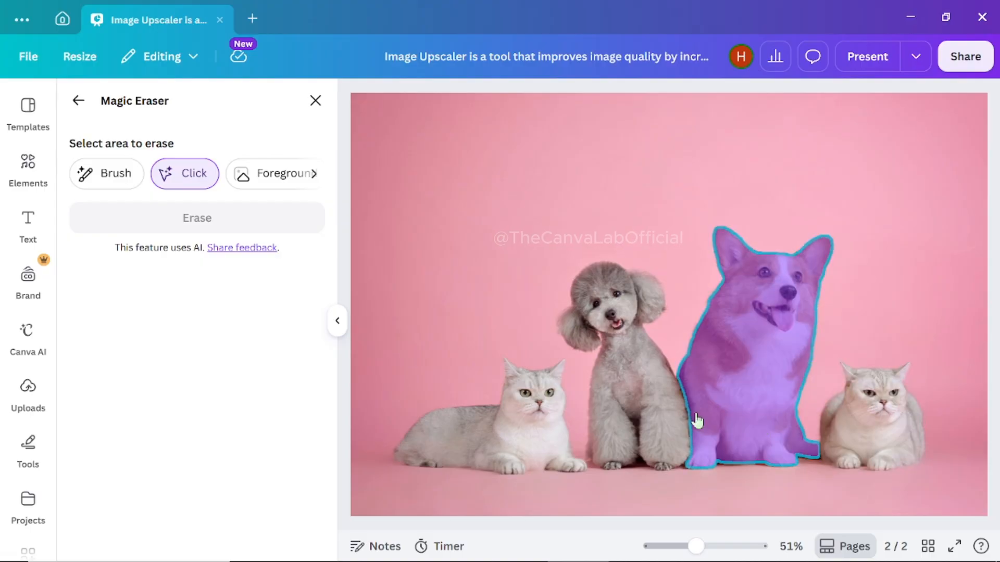
click(623, 404)
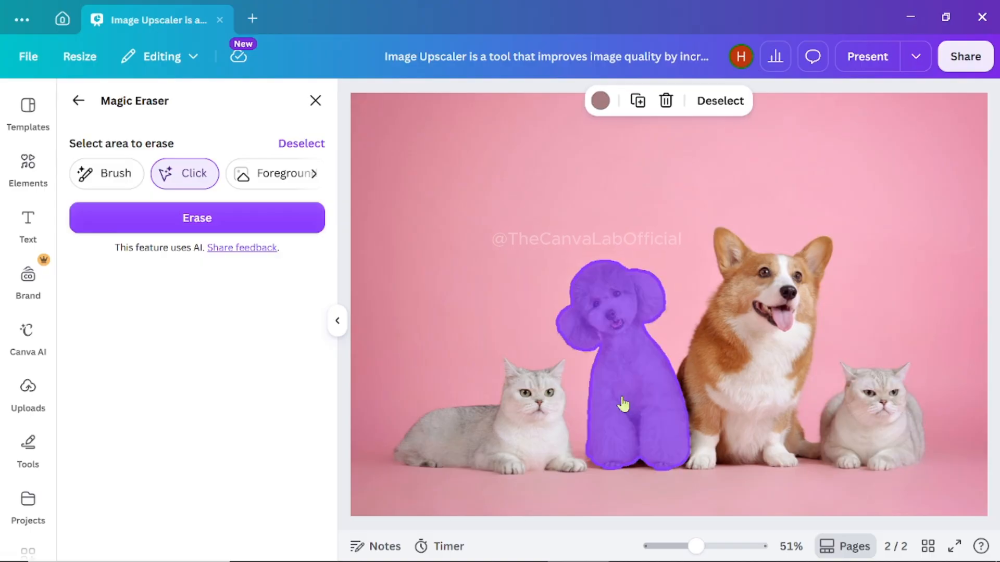
click(186, 218)
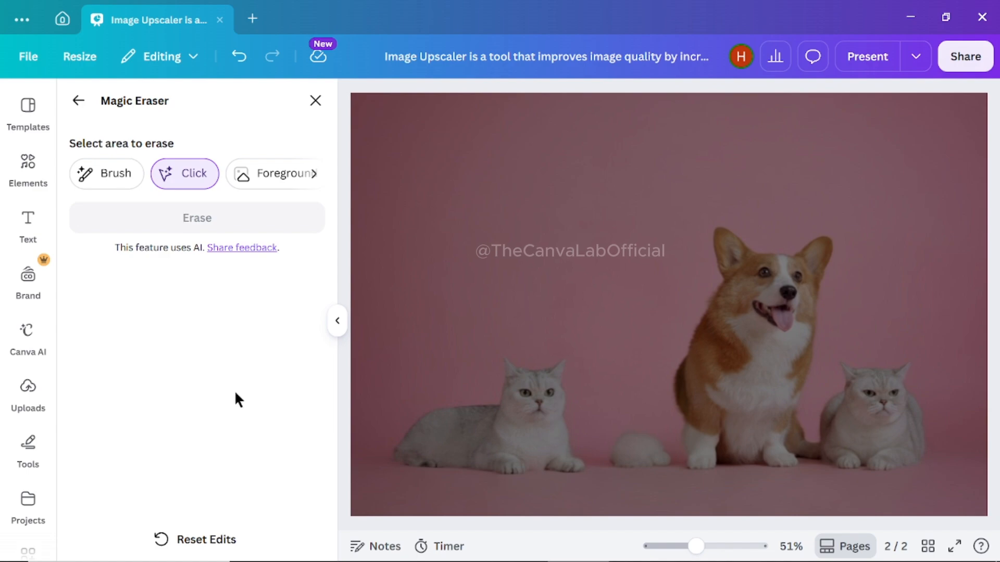
key(ctrl+z)
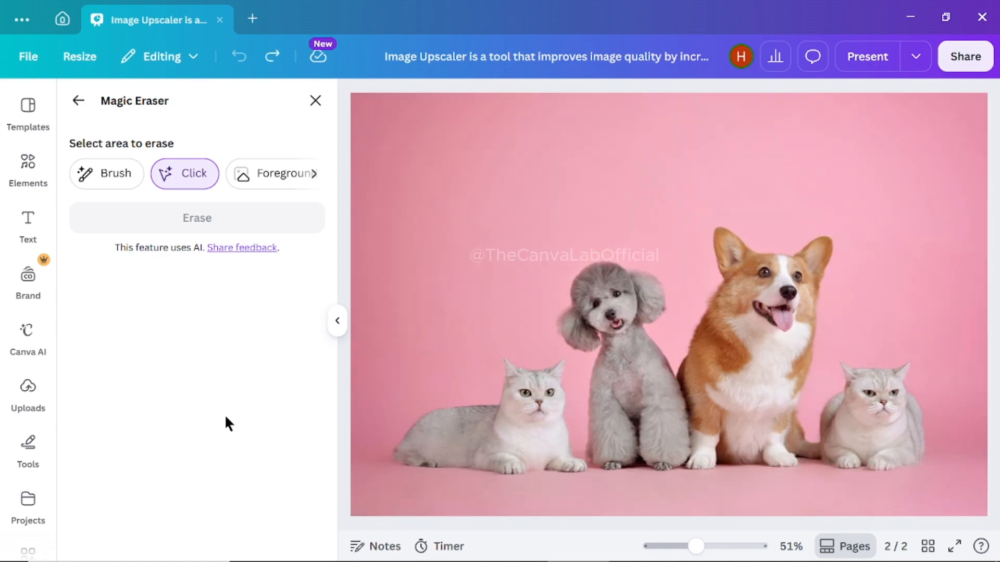
- Select the cat lying at the far left of the pets photo and erase it with Magic Eraser
click(494, 435)
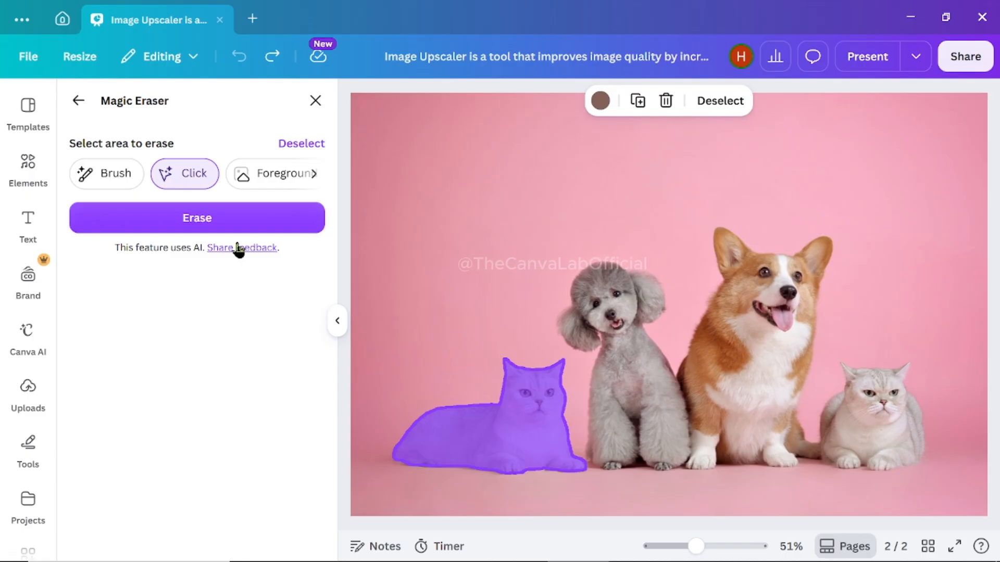
click(210, 217)
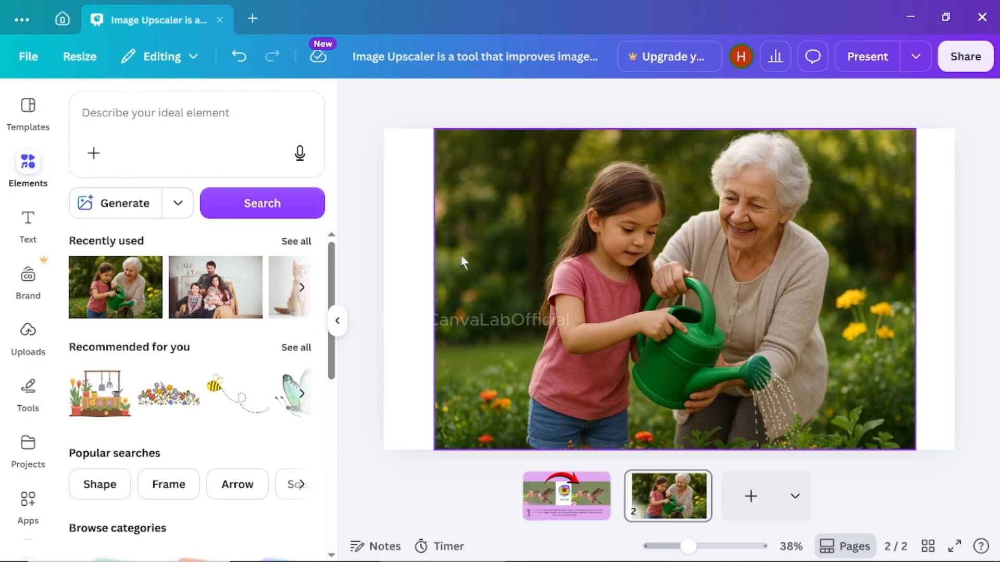
- Try the Blur tool on the whole gardening photo at intensity 57, and return the intensity to 0
click(494, 260)
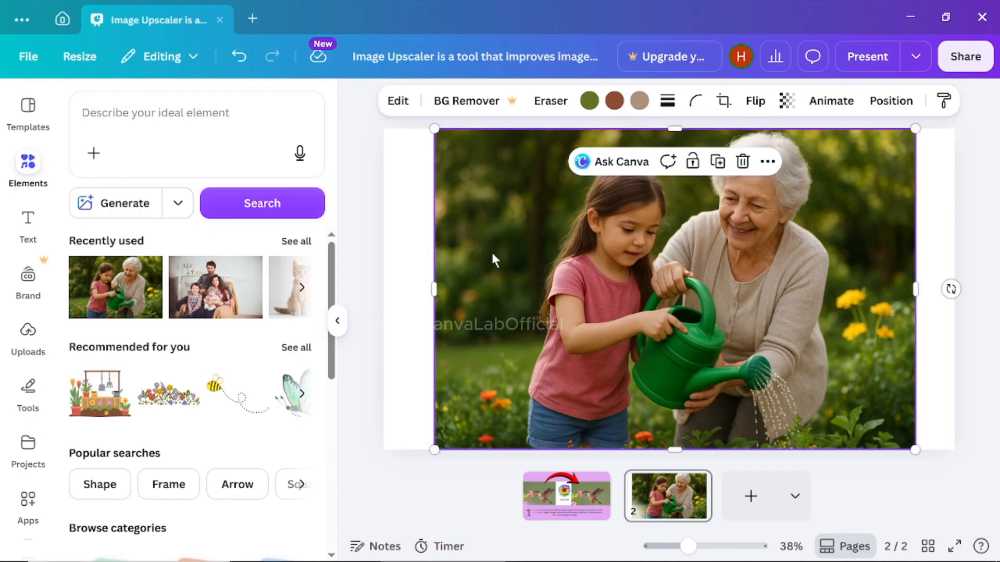
click(398, 101)
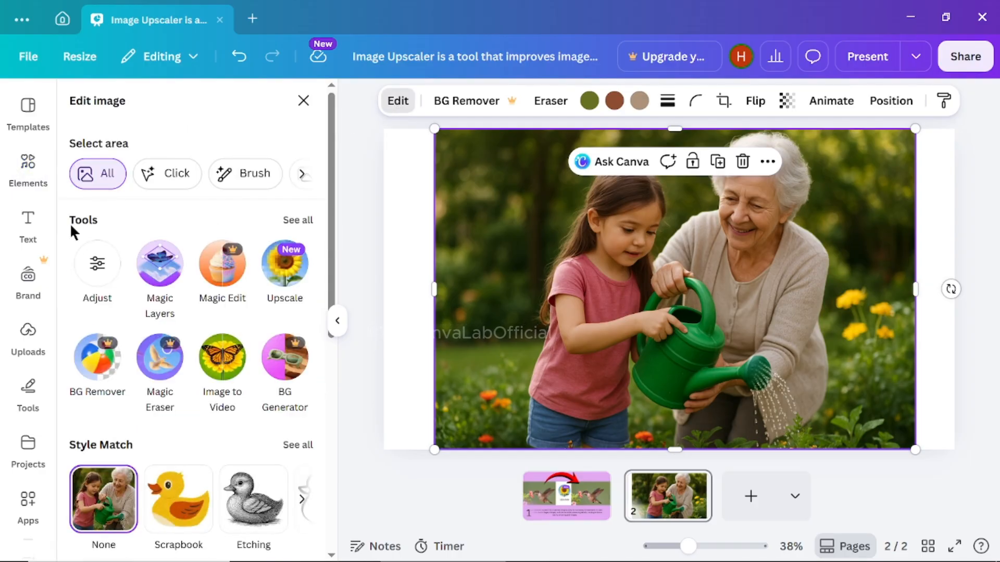
click(297, 221)
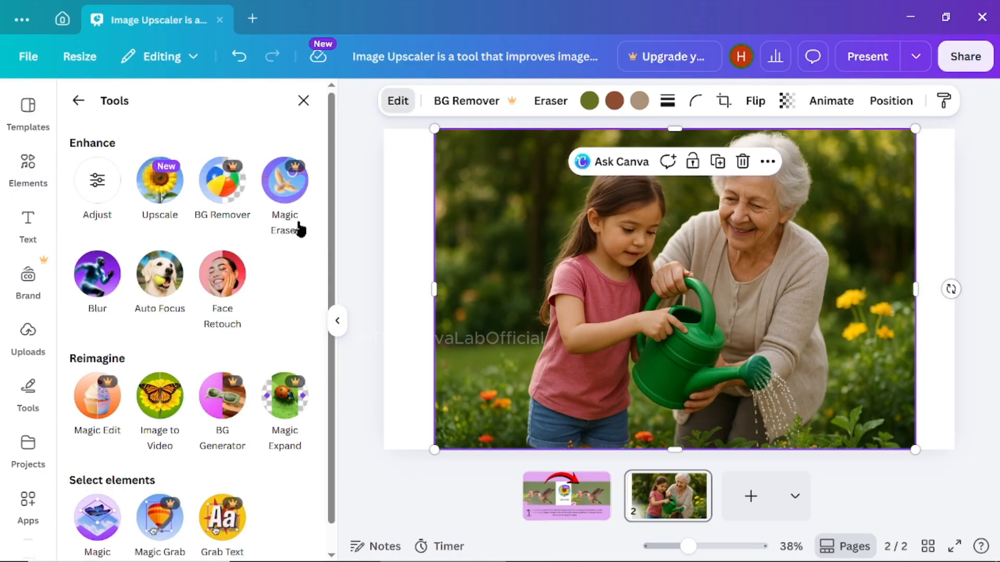
click(97, 291)
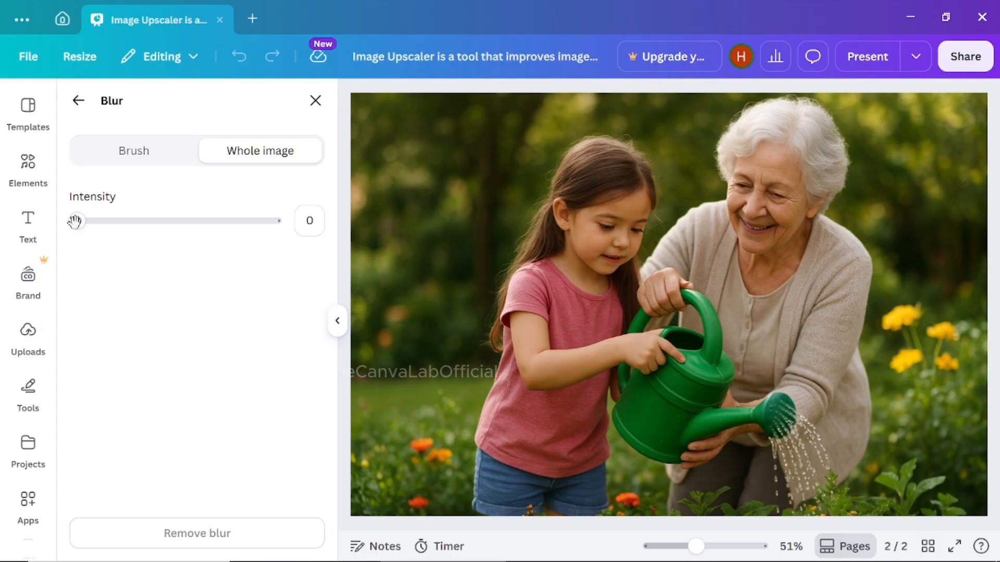
drag(78, 223, 189, 223)
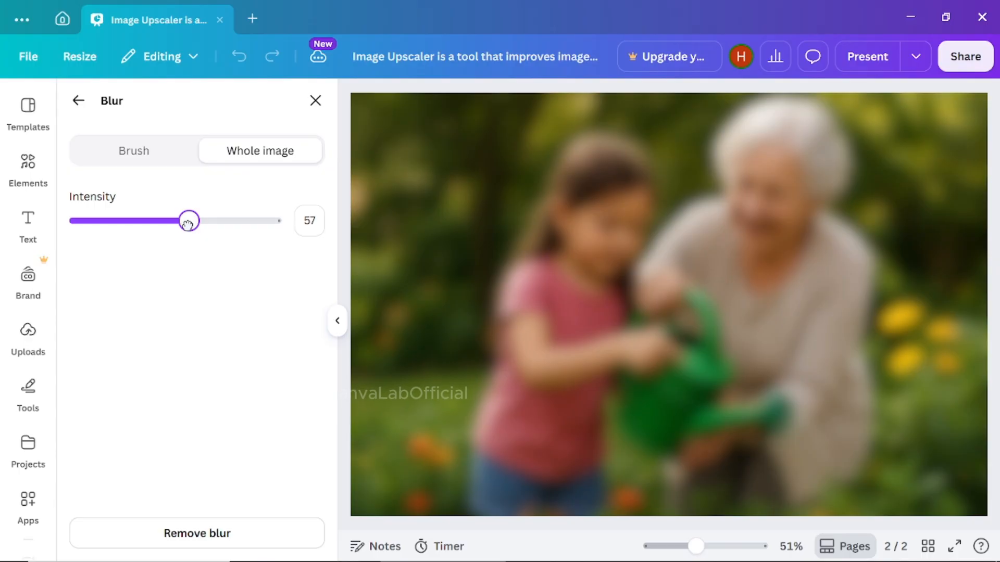
drag(189, 222, 64, 225)
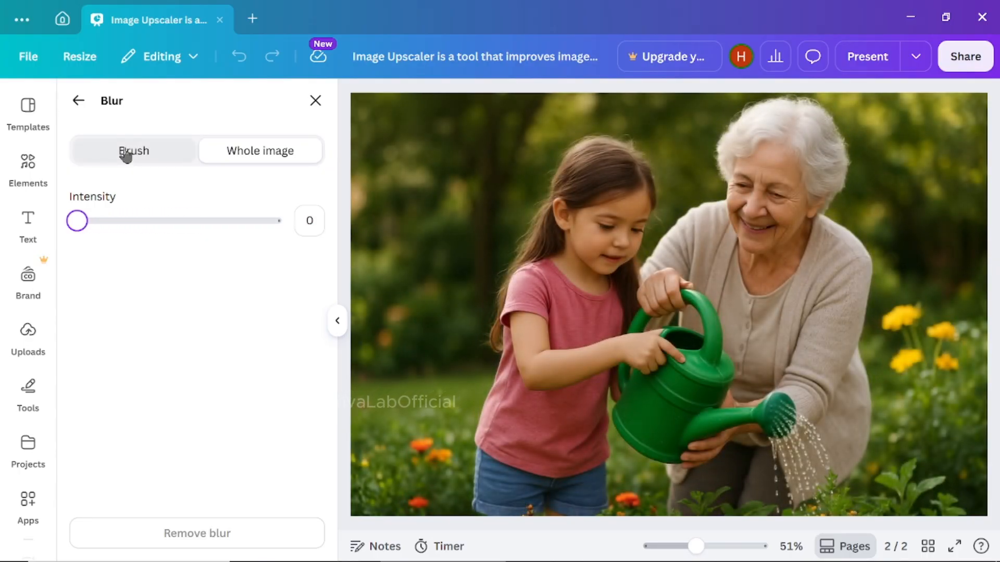
- Brush blur over the older woman's face and the green watering can, with brush size 60 and intensity 25
click(125, 155)
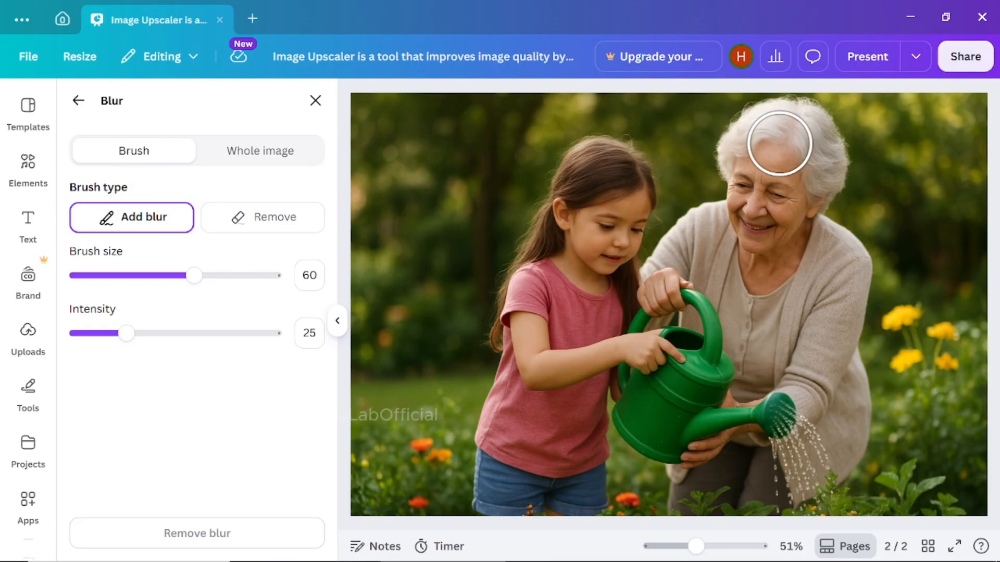
mouse_move(779, 139)
mouse_down()
mouse_move(739, 193)
mouse_move(756, 234)
mouse_move(807, 218)
mouse_move(807, 173)
mouse_move(774, 179)
mouse_move(780, 210)
mouse_move(748, 205)
mouse_move(755, 165)
mouse_move(781, 162)
mouse_up()
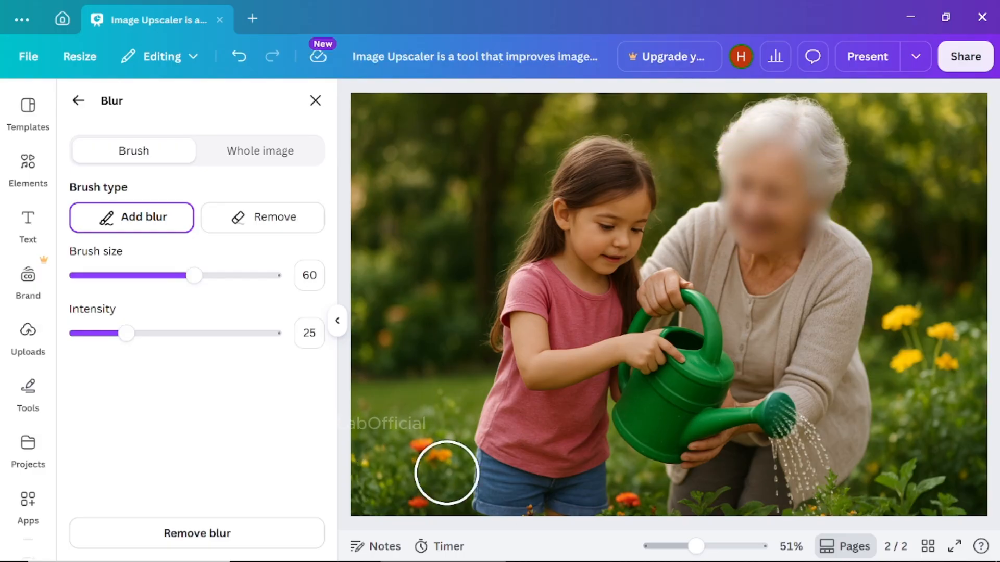
mouse_move(776, 409)
mouse_down()
mouse_move(636, 411)
mouse_move(707, 377)
mouse_move(619, 429)
mouse_up()
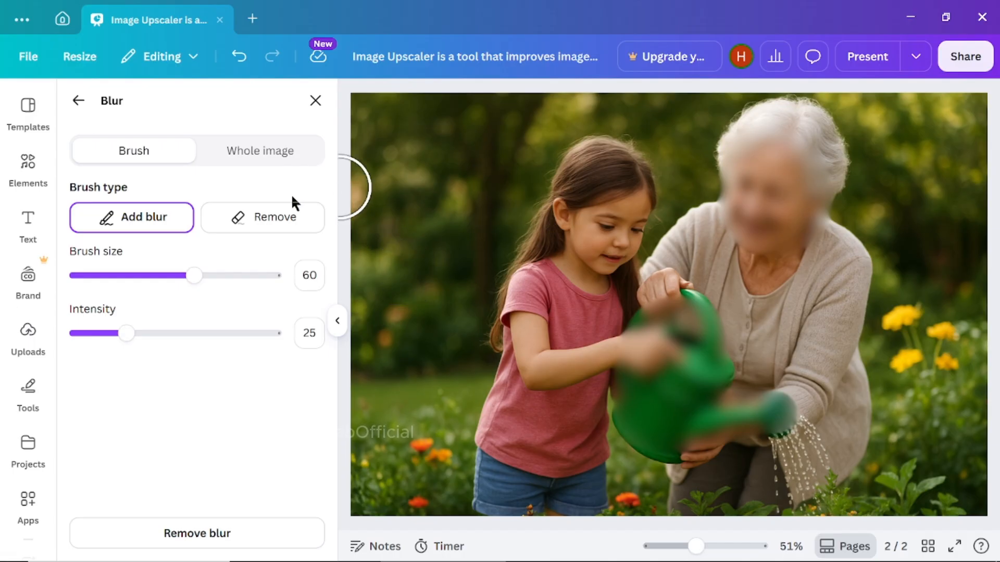
- Brush away the blur from the watering can and the older woman's face, with brush size 60 and intensity 100
click(263, 224)
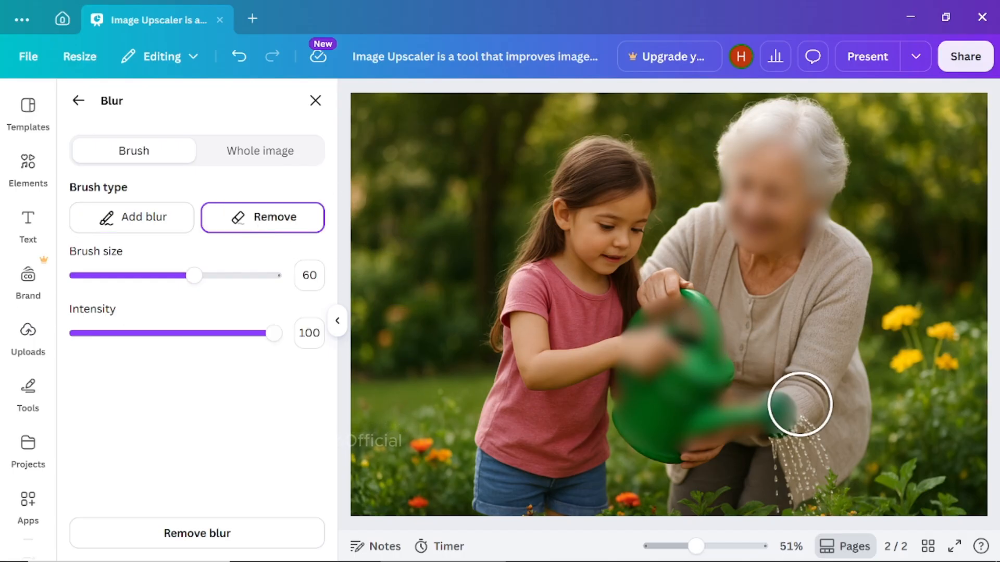
mouse_move(799, 404)
mouse_down()
mouse_move(640, 423)
mouse_move(645, 321)
mouse_move(711, 333)
mouse_move(665, 373)
mouse_move(721, 364)
mouse_move(747, 395)
mouse_move(729, 411)
mouse_up()
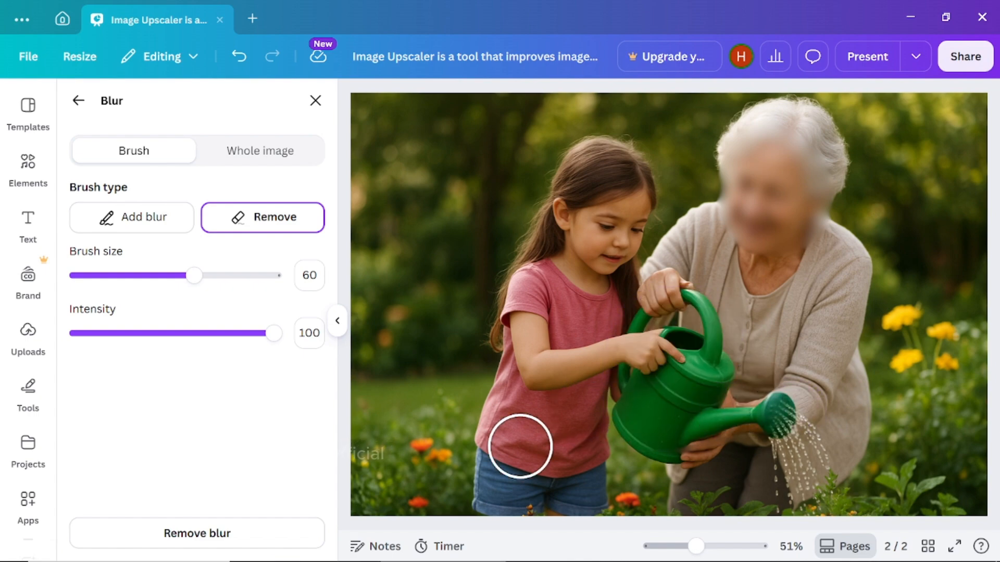
mouse_move(794, 139)
mouse_down()
mouse_move(725, 213)
mouse_move(774, 150)
mouse_move(778, 210)
mouse_move(797, 156)
mouse_move(758, 185)
mouse_up()
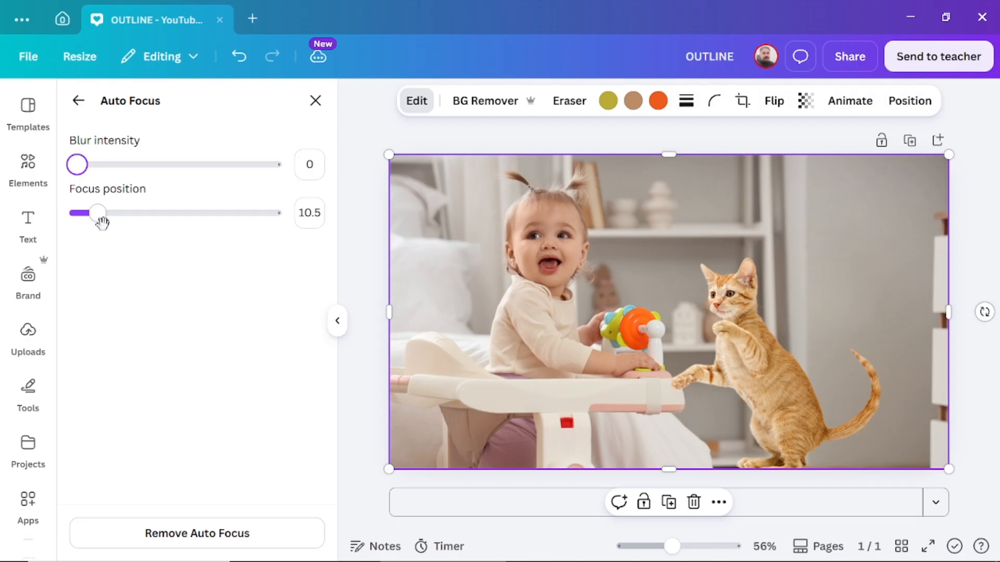
drag(100, 219, 237, 235)
drag(77, 165, 253, 198)
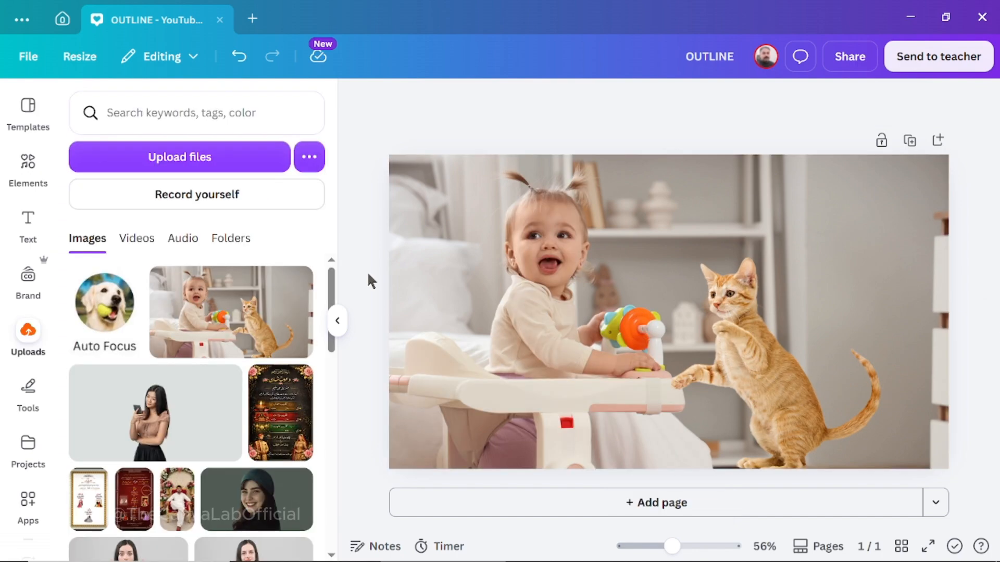
- Apply Auto Focus to the baby and kitten photo and set its focus position to 10.5
click(475, 233)
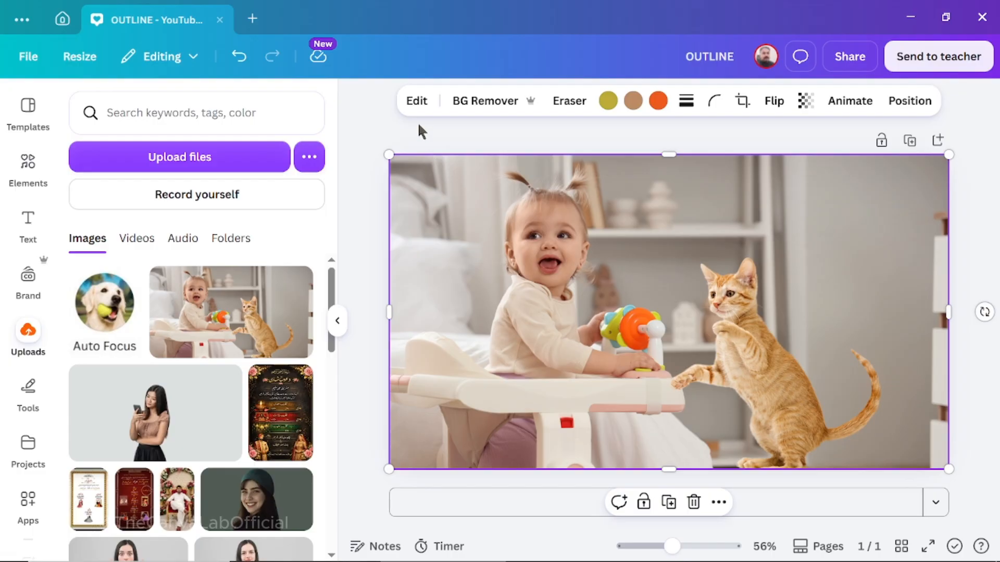
click(416, 102)
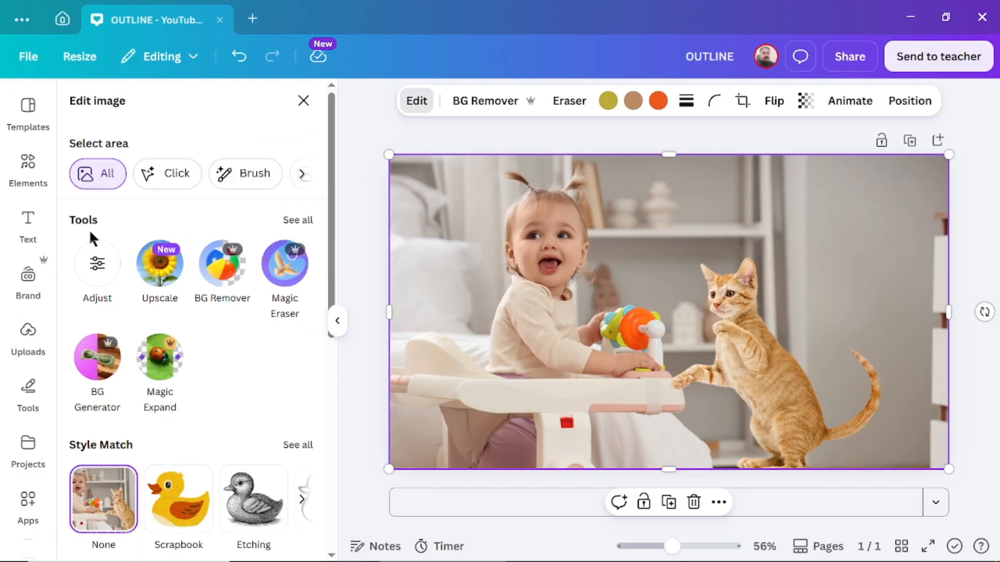
click(300, 221)
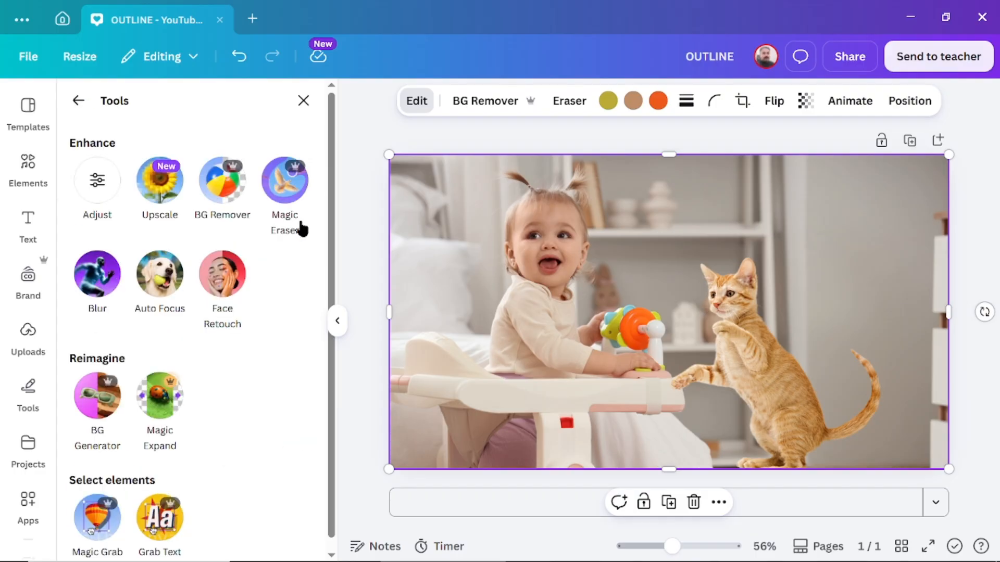
click(159, 300)
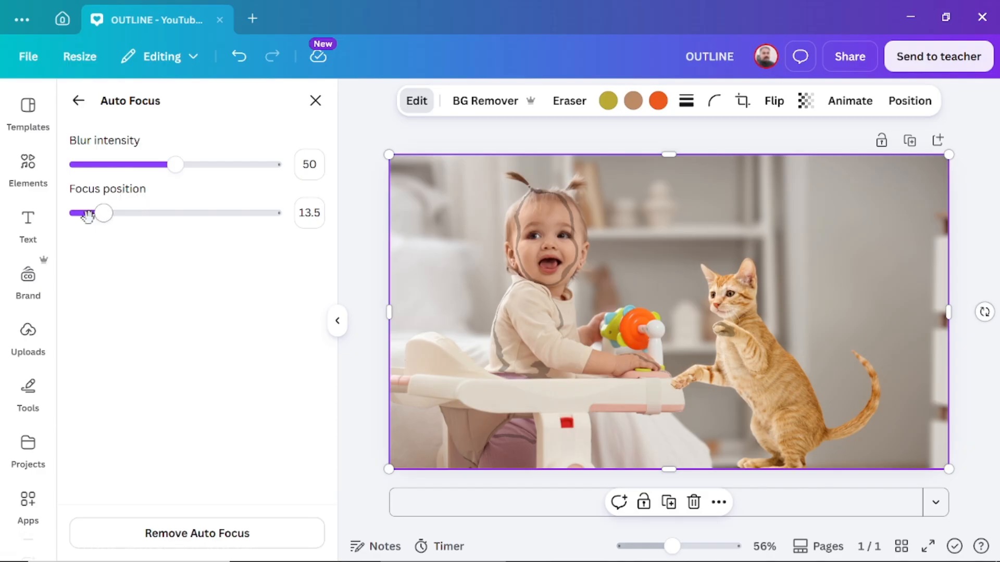
mouse_move(99, 215)
mouse_down()
mouse_move(68, 220)
mouse_move(96, 214)
mouse_up()
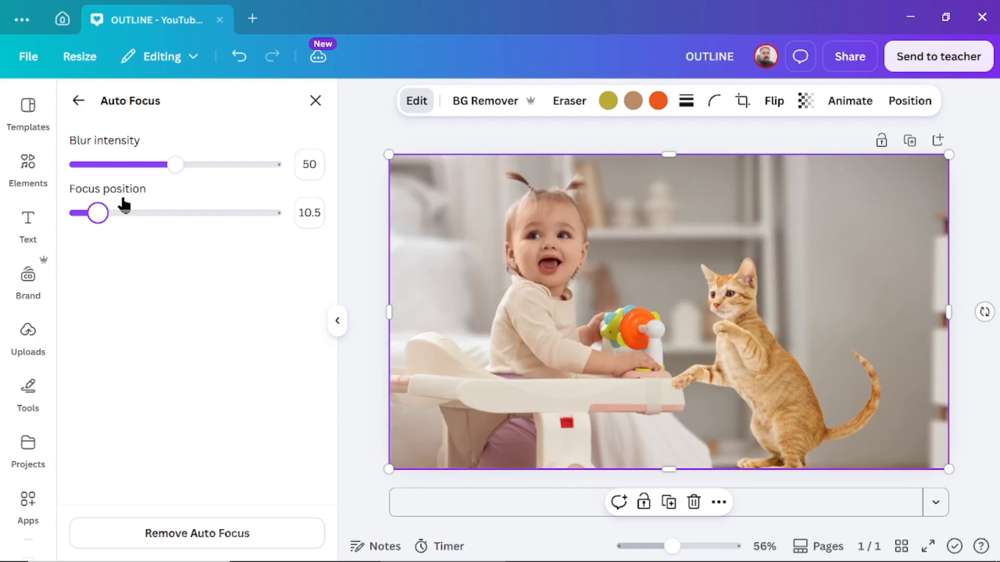
- Raise the Auto Focus blur intensity to 100, and lower it toward the minimum
drag(175, 166, 301, 201)
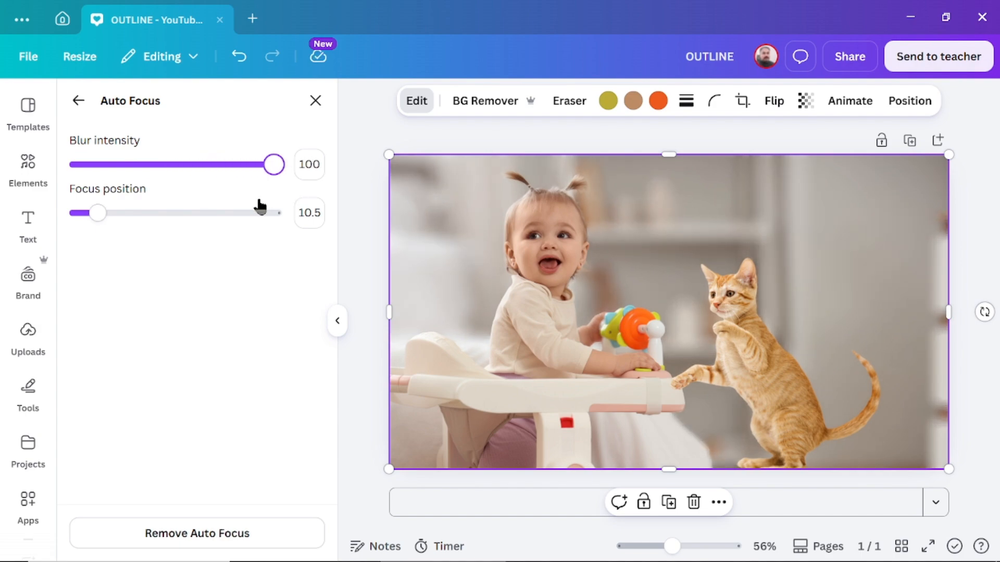
drag(273, 165, 76, 172)
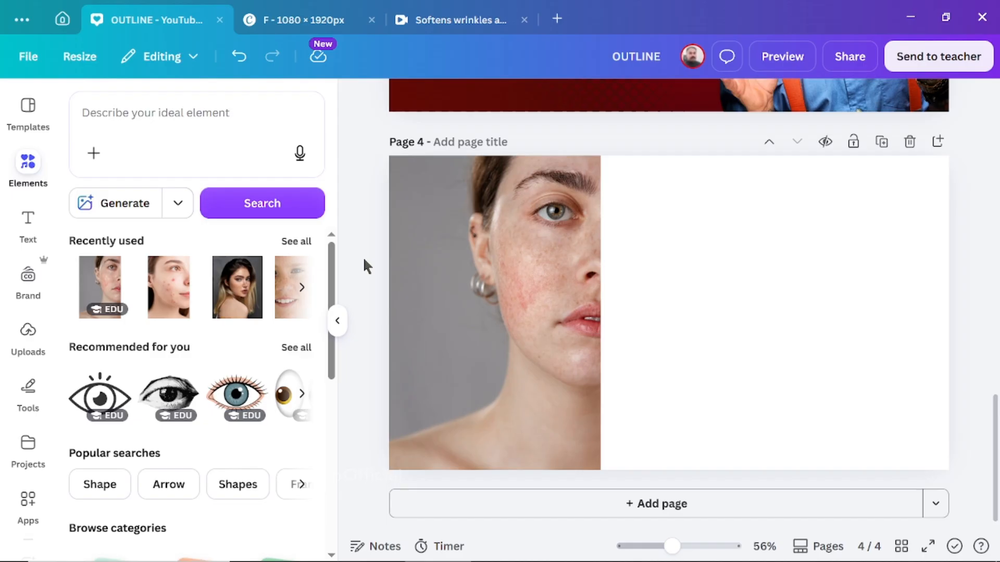
- Duplicate the woman's face photo on page 4 and place the copy directly to the right of the original
click(483, 321)
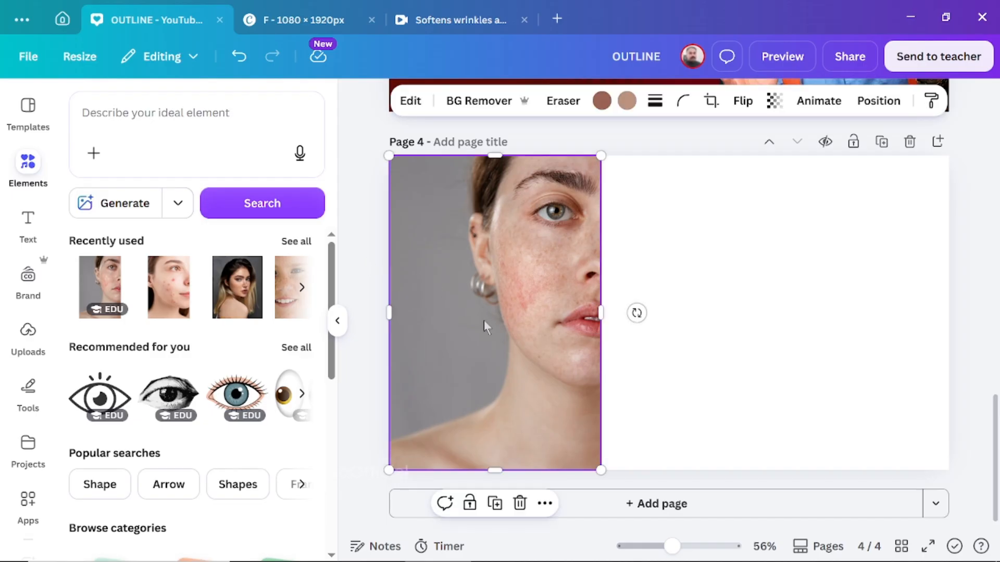
click(494, 504)
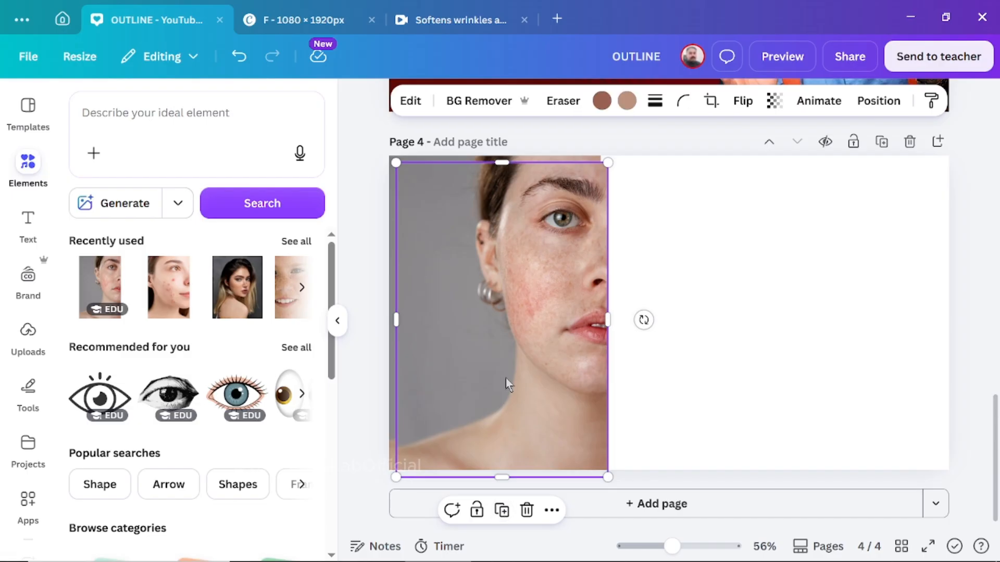
drag(488, 359, 693, 350)
- Apply Face Retouch to the original face photo on page 4 and set Smooth skin to 0
click(492, 302)
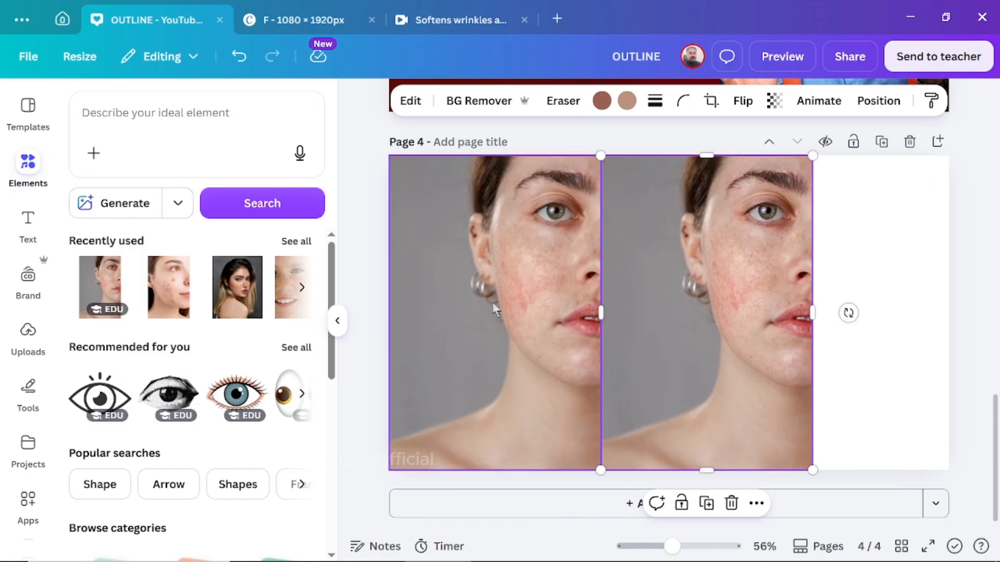
click(410, 102)
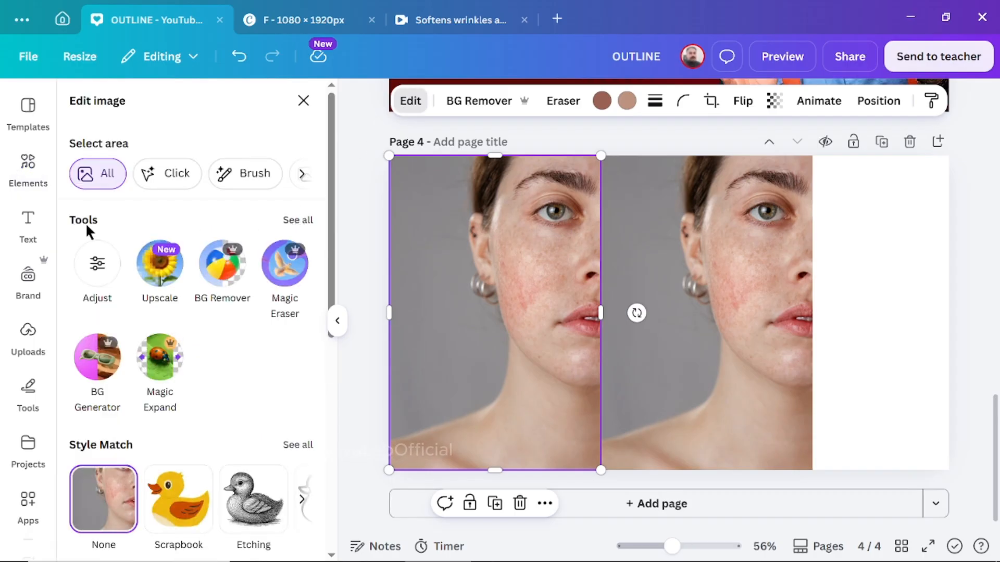
click(298, 220)
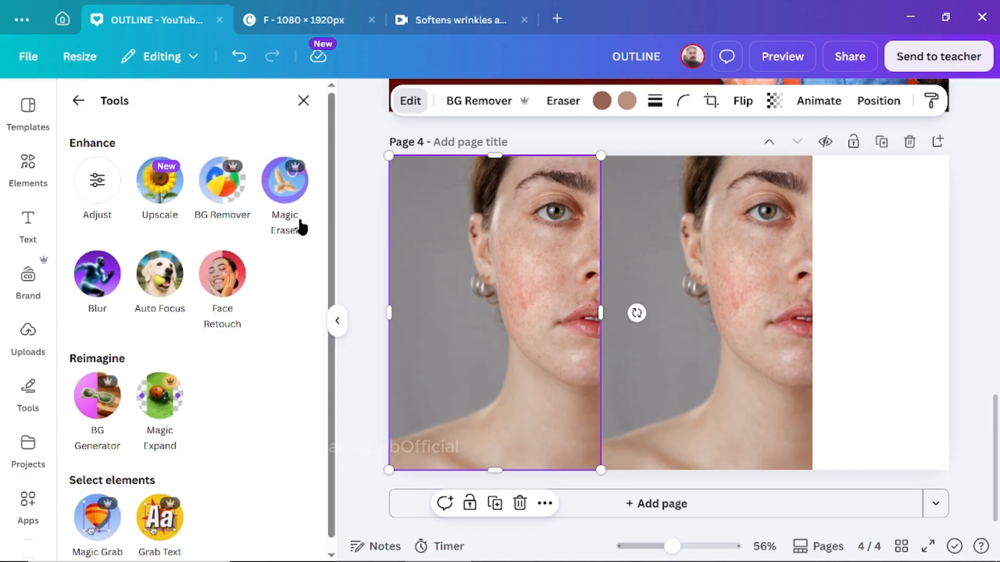
click(222, 283)
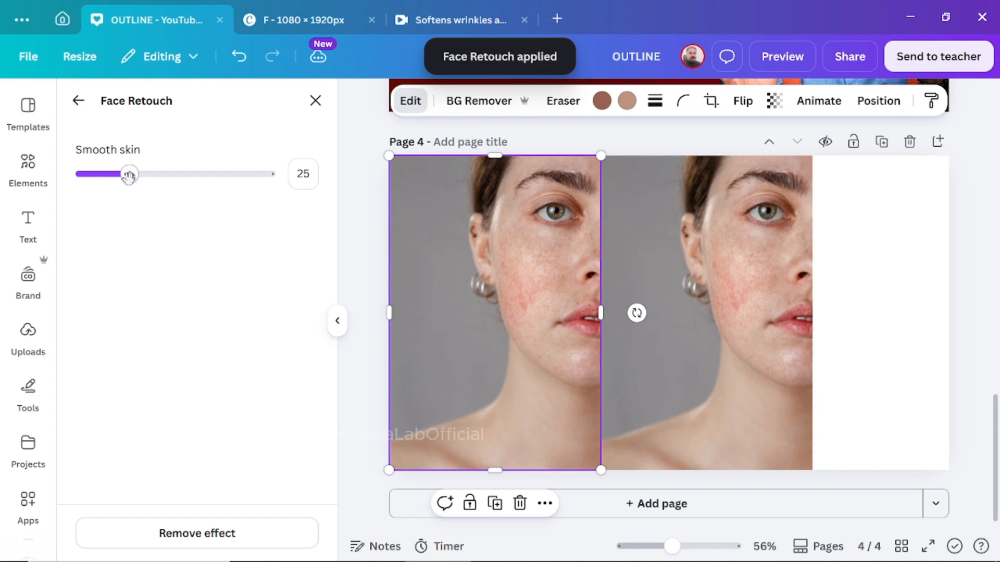
drag(129, 176, 80, 182)
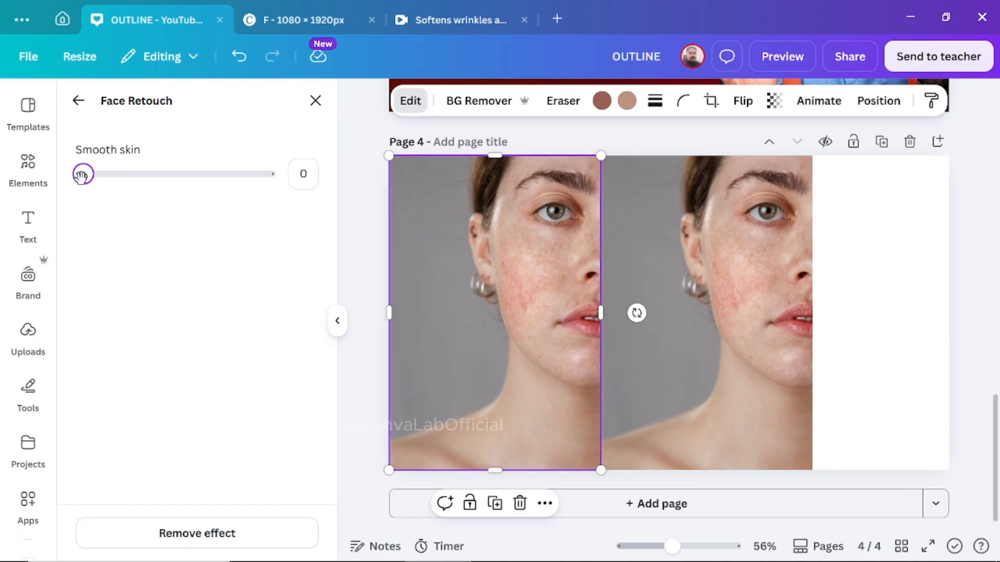
- Raise the Smooth skin amount on the original face photo on page 4 to the maximum
drag(81, 178, 162, 183)
drag(188, 179, 286, 186)
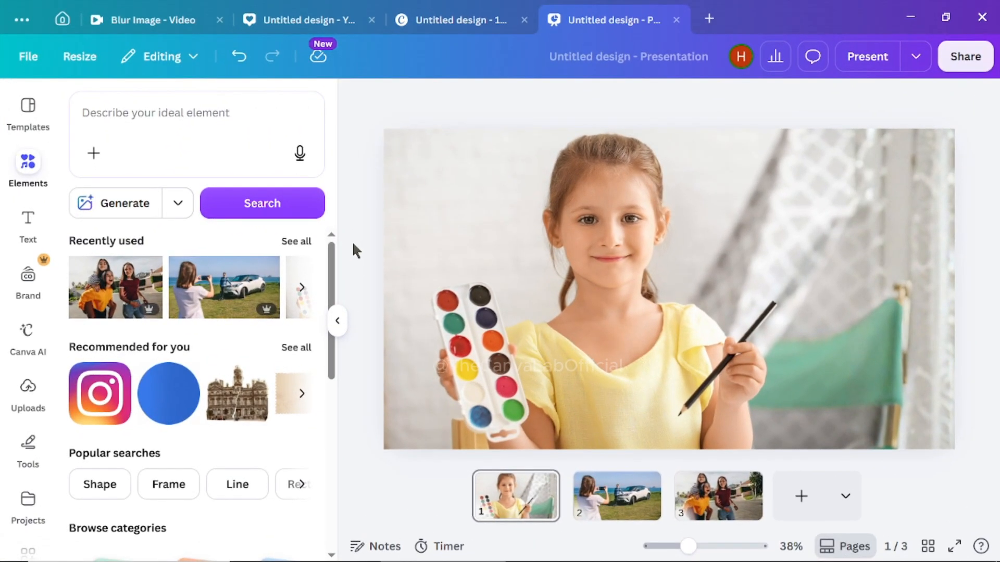
- Use Magic Edit on the girl photo, selecting only the paint palette, and generate with the prompt "change it with apple tablet"
click(492, 239)
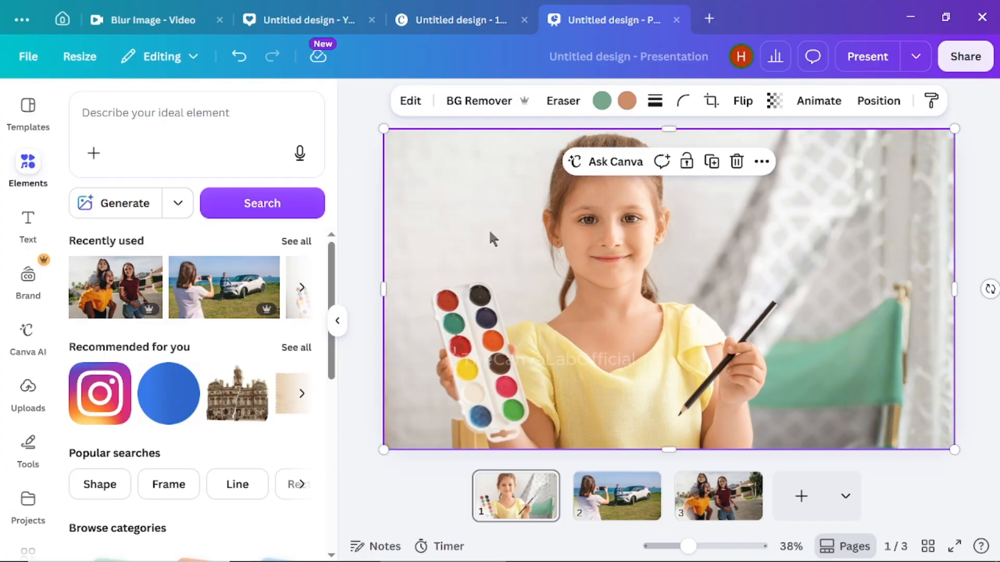
click(411, 104)
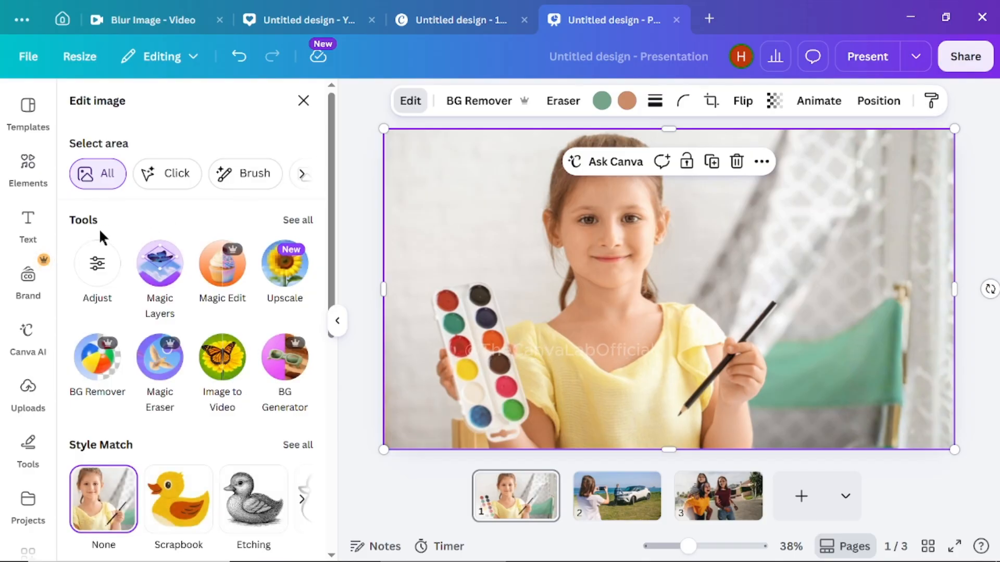
click(296, 222)
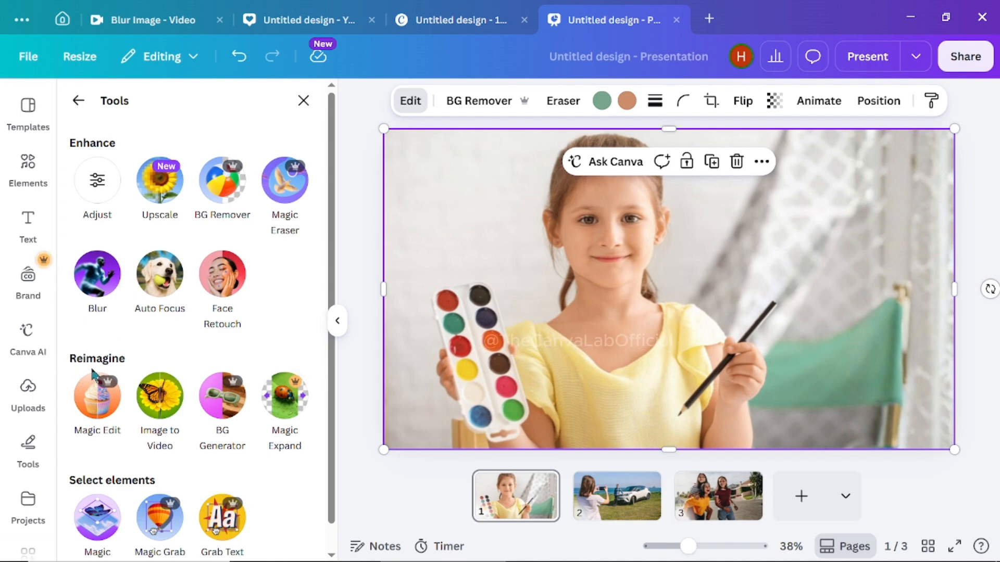
click(98, 401)
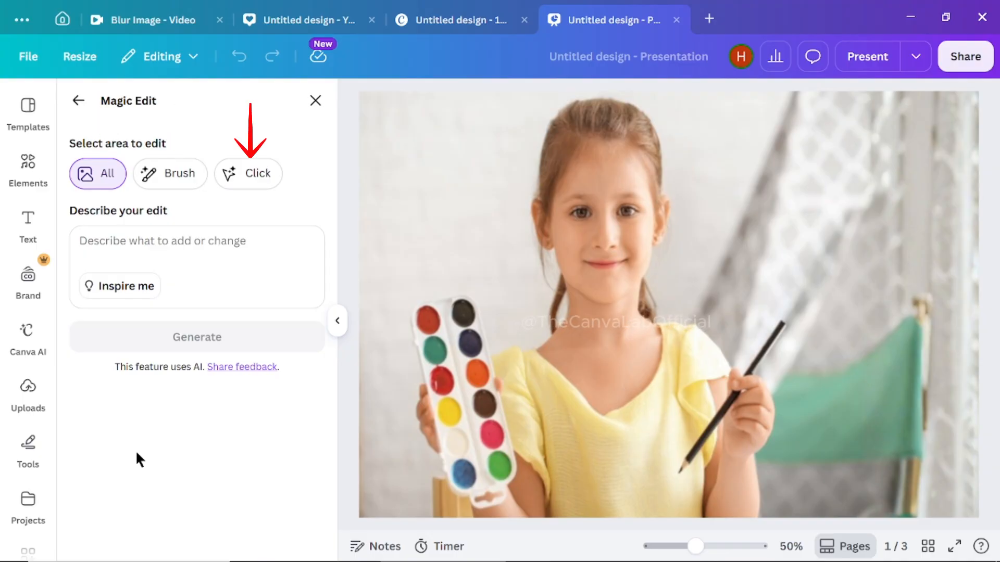
click(249, 177)
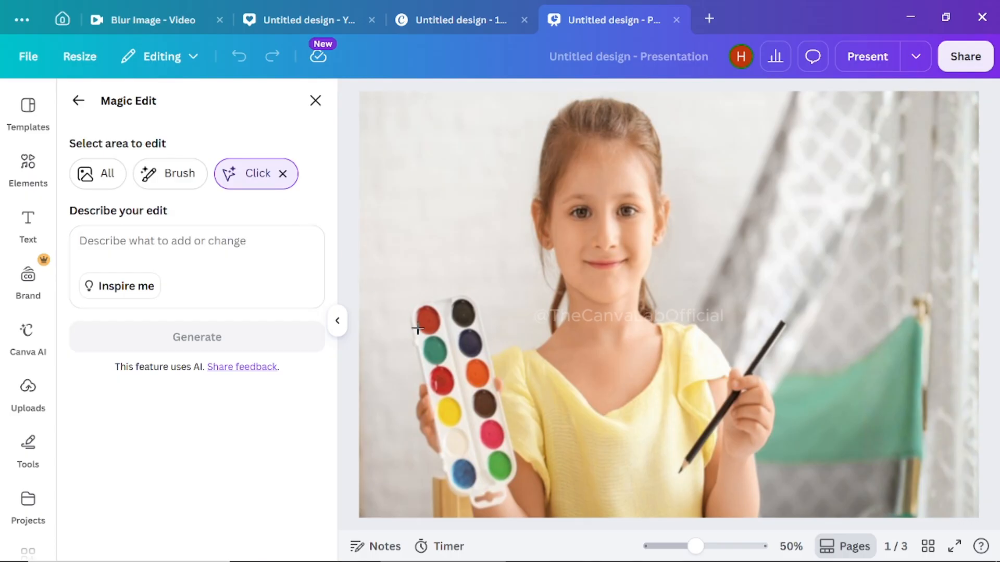
click(466, 395)
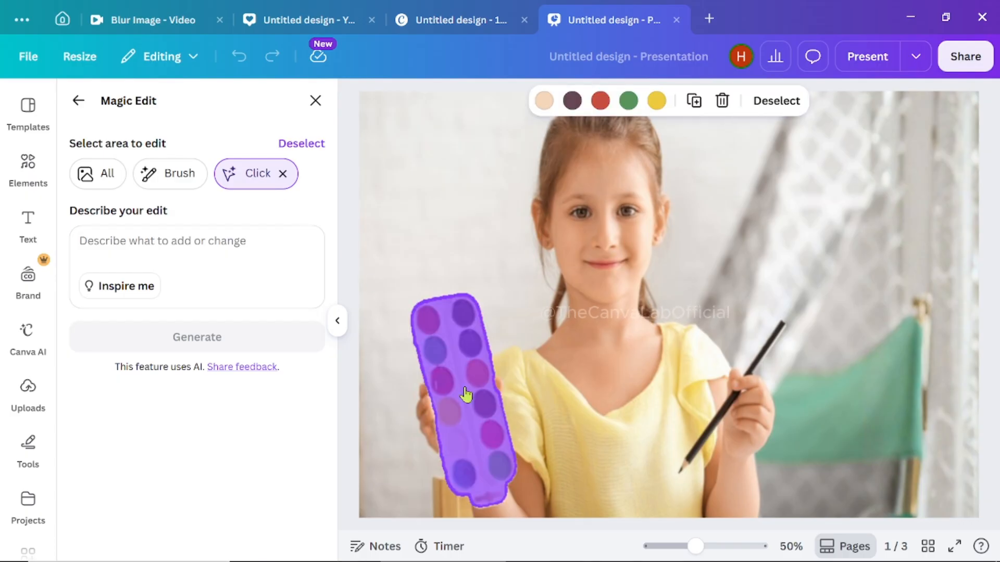
click(185, 242)
text(change it )
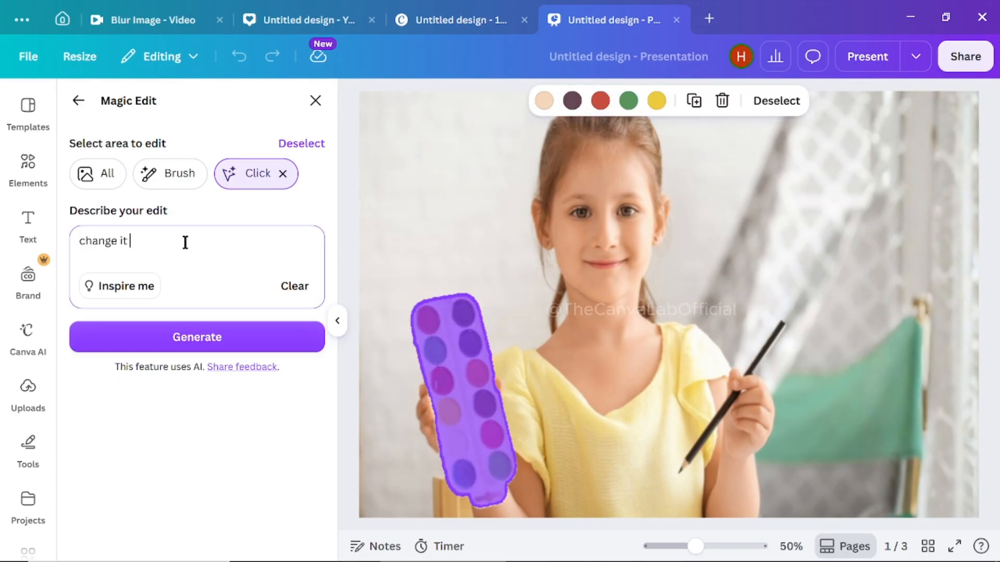
text(with apple tablet)
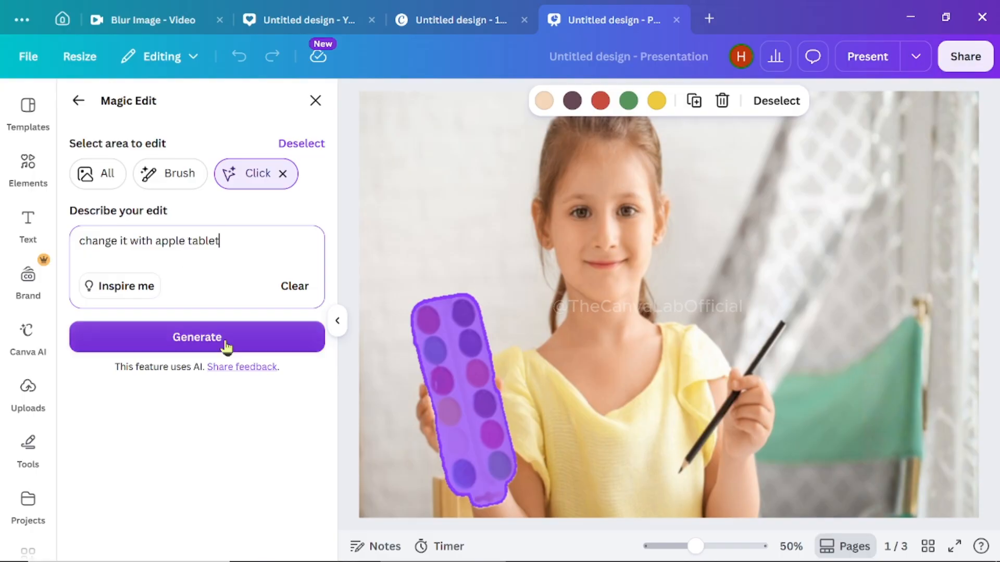
click(228, 344)
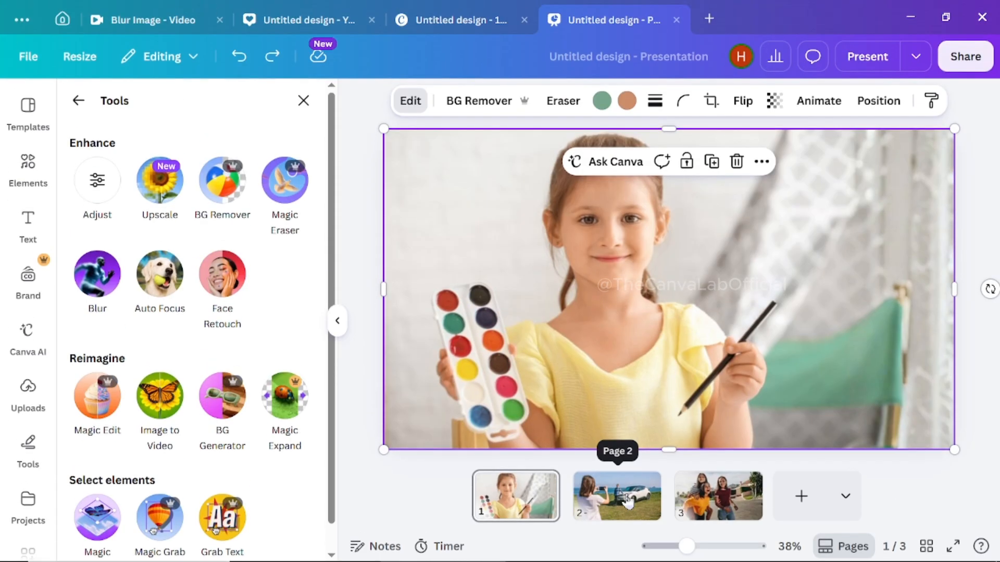
- Use Magic Edit on page 2's whole car photo with the prompt "change the car with Ferrari and its color should be red"
click(628, 502)
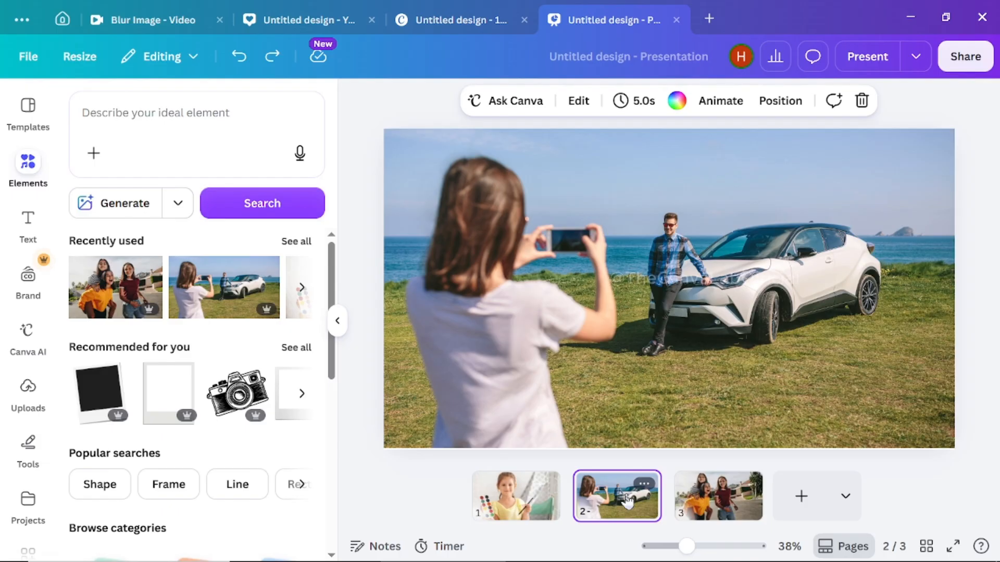
click(405, 136)
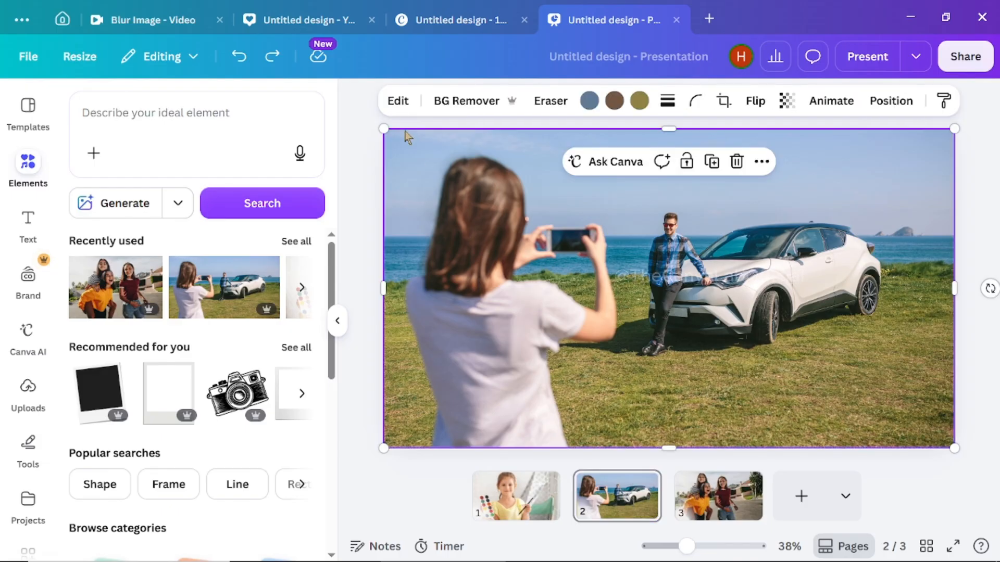
click(398, 102)
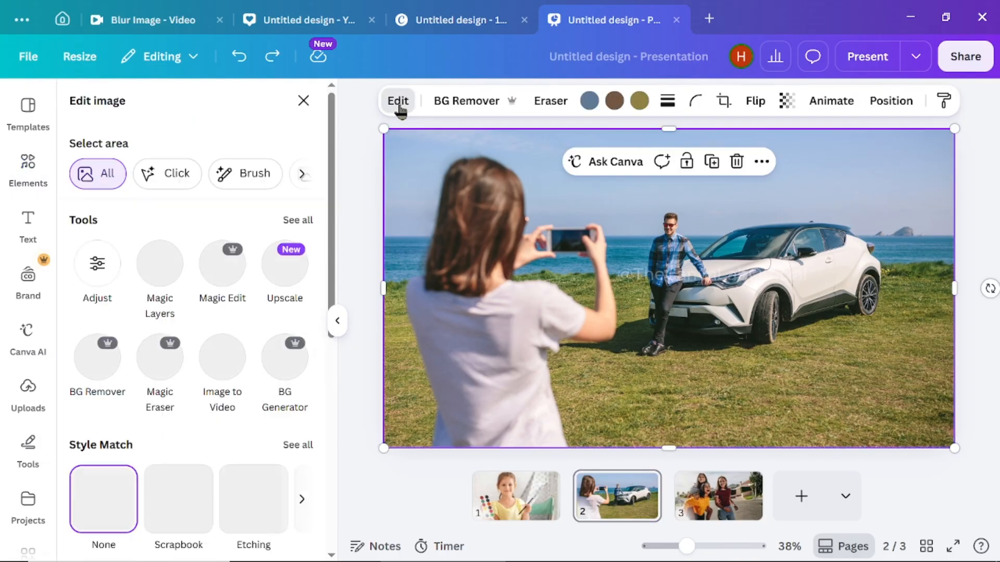
click(305, 221)
click(98, 395)
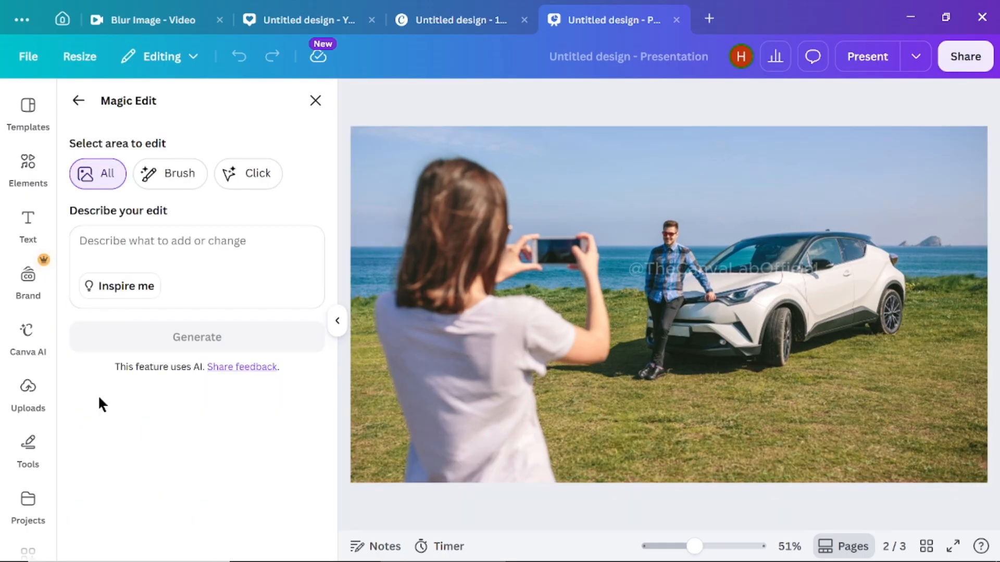
click(209, 244)
text(change the car with farari and it)
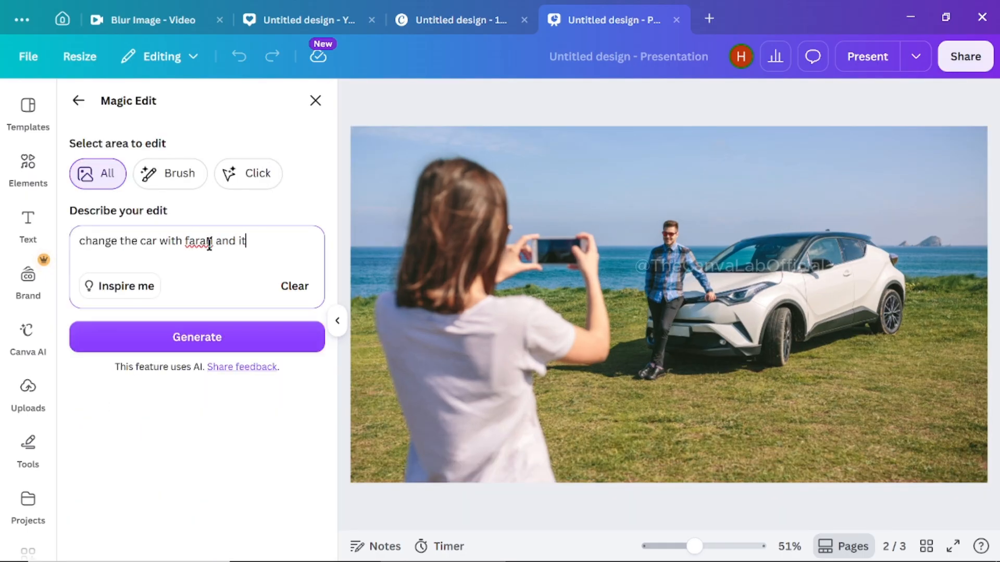
text(s color should be red)
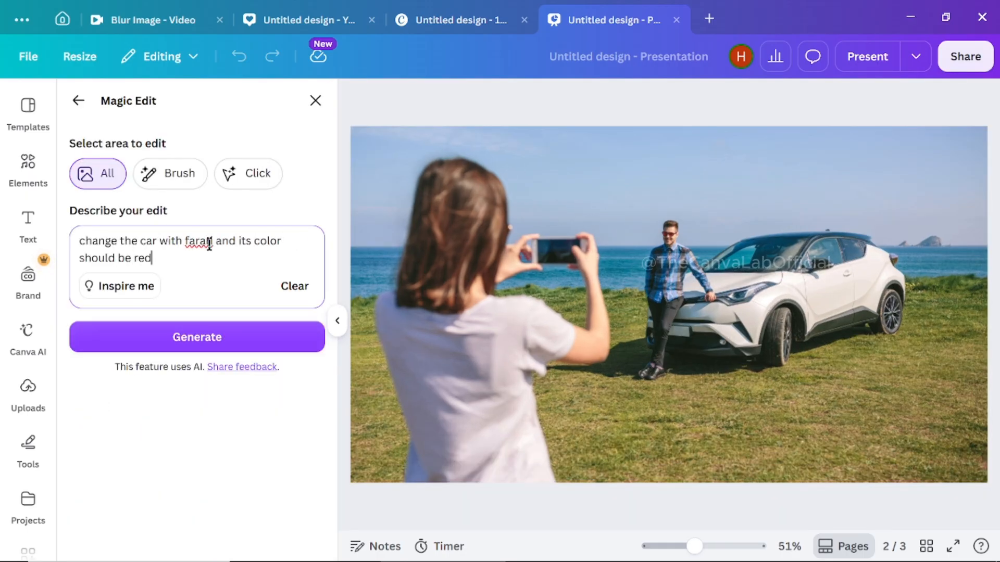
right_click(209, 243)
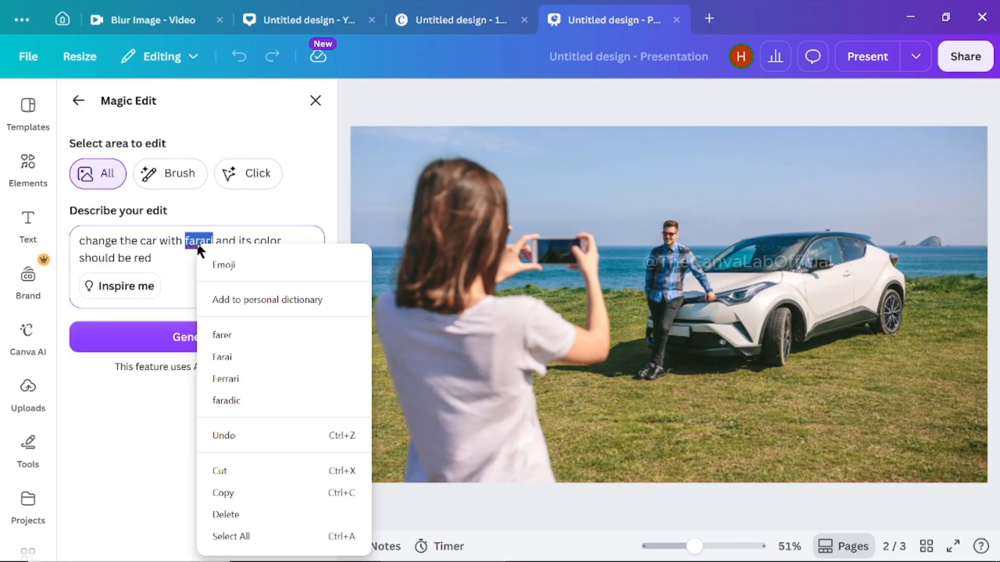
click(226, 379)
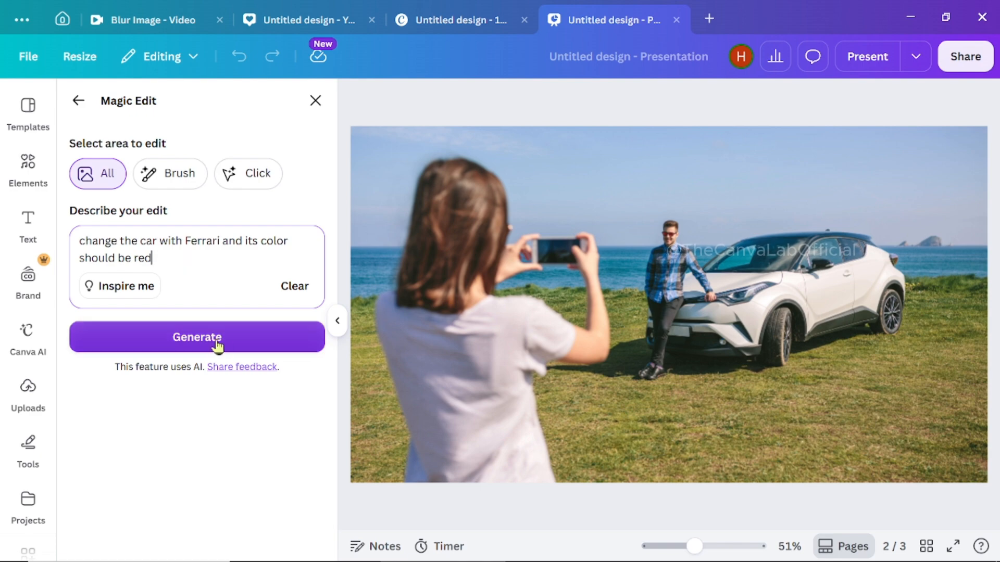
click(234, 341)
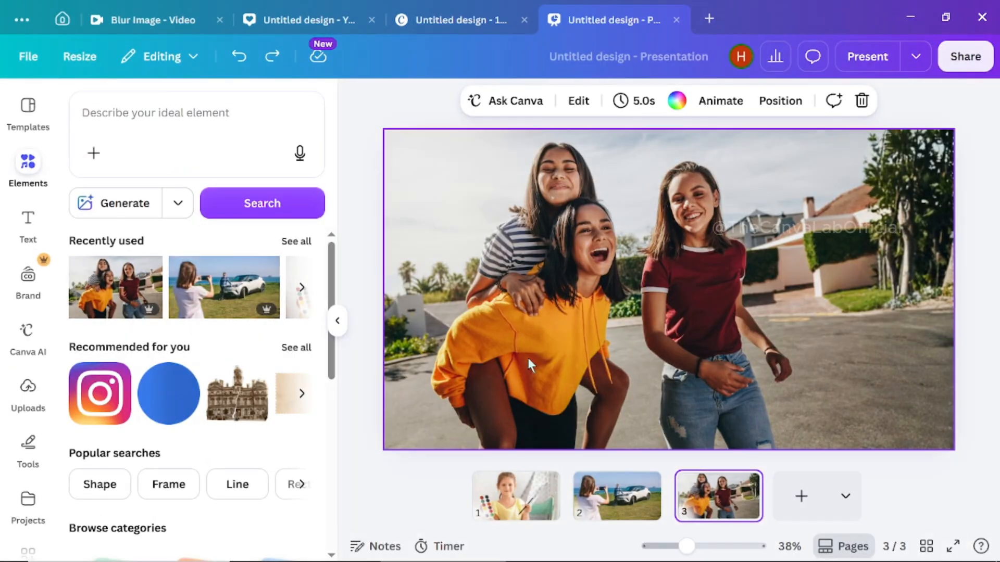
- Use Magic Edit on page 3's photo of three women and generate with the prompt "modern business district background"
click(454, 228)
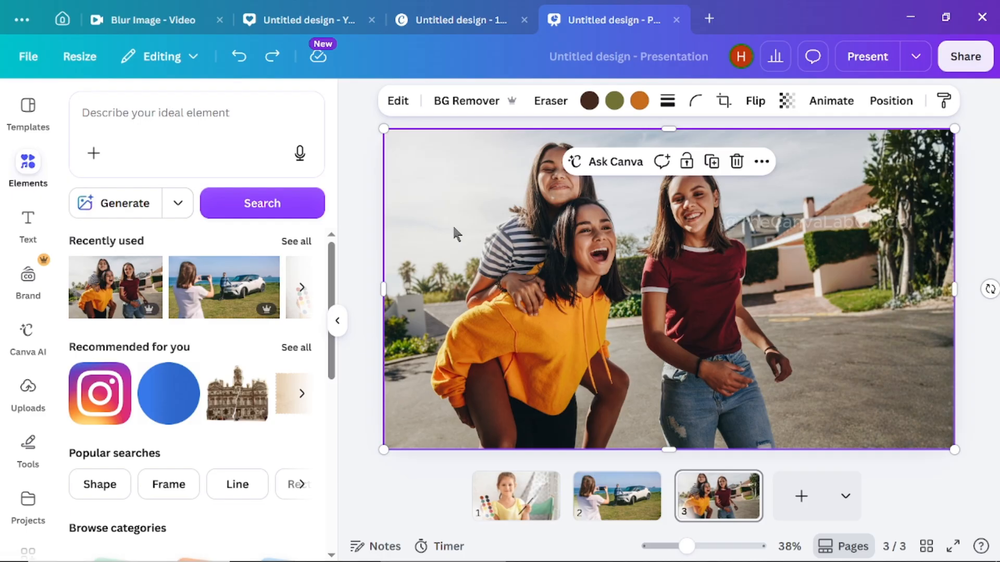
click(397, 101)
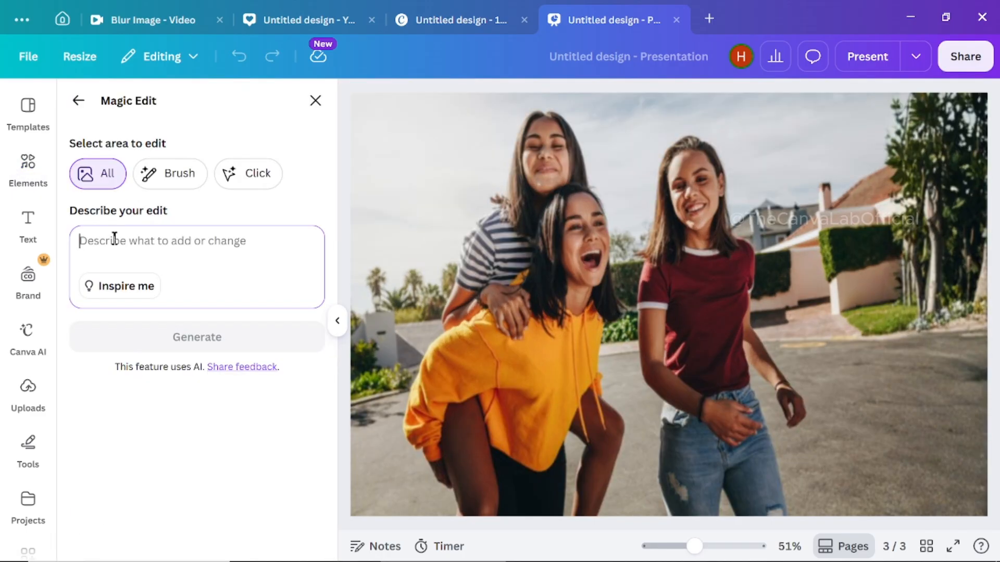
text(modern business distric)
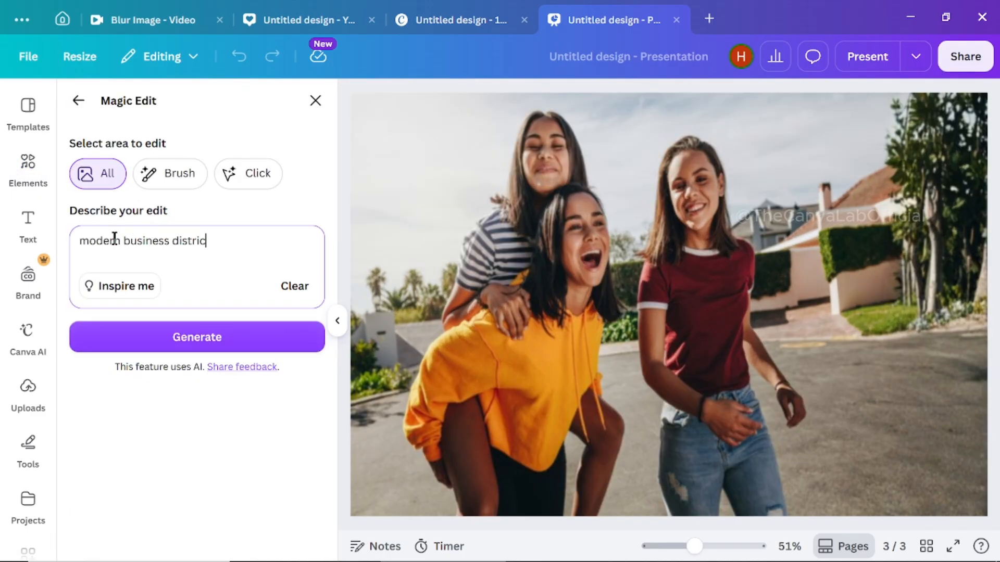
text(t background)
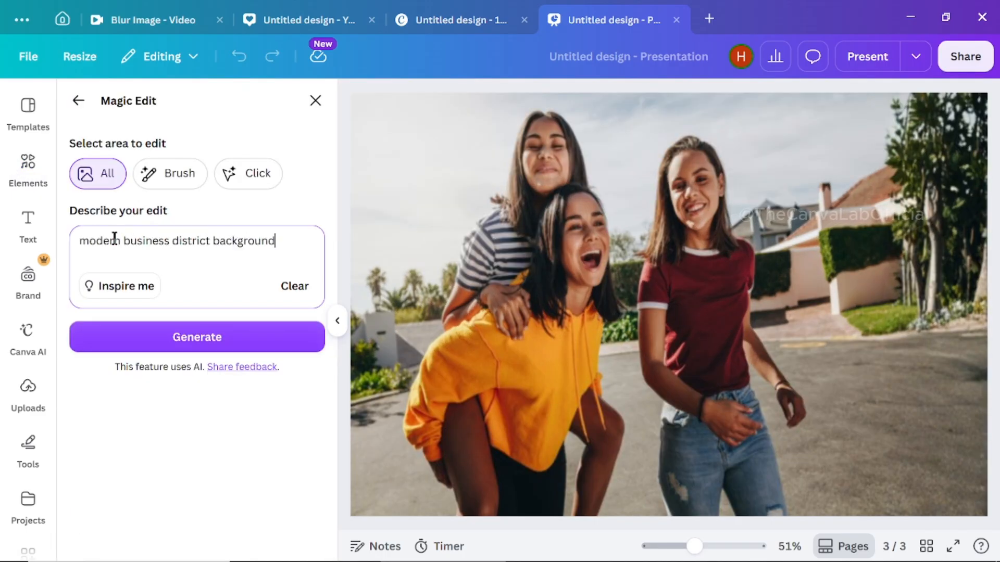
click(171, 339)
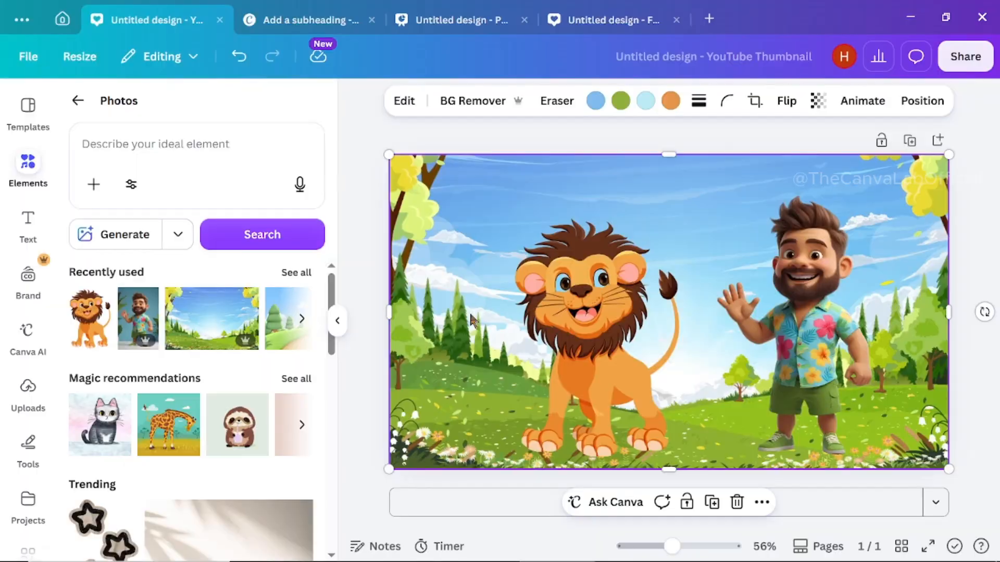
- Generate a 5-second Smart Image to Video clip from the lion and man picture, and undo it
click(403, 110)
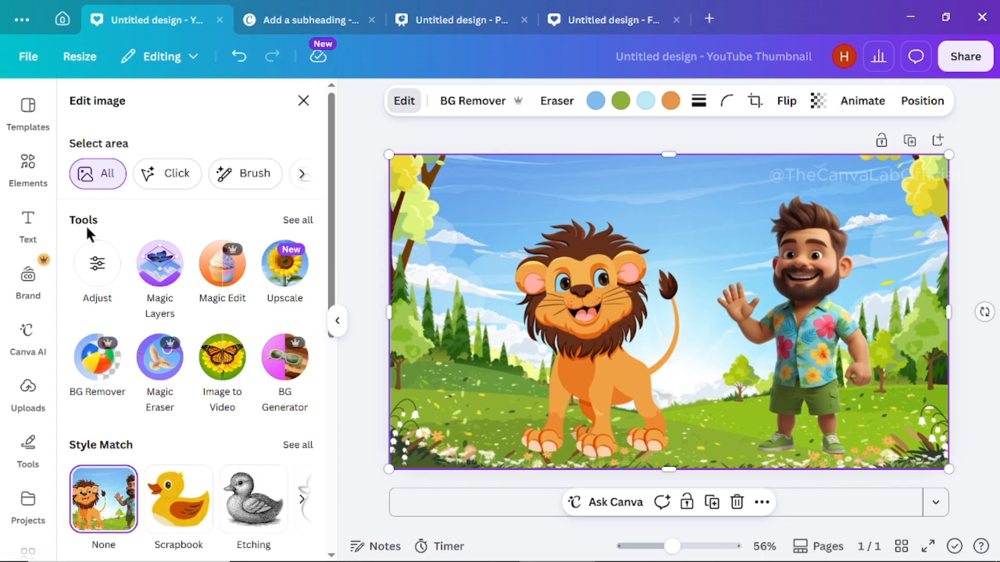
click(298, 221)
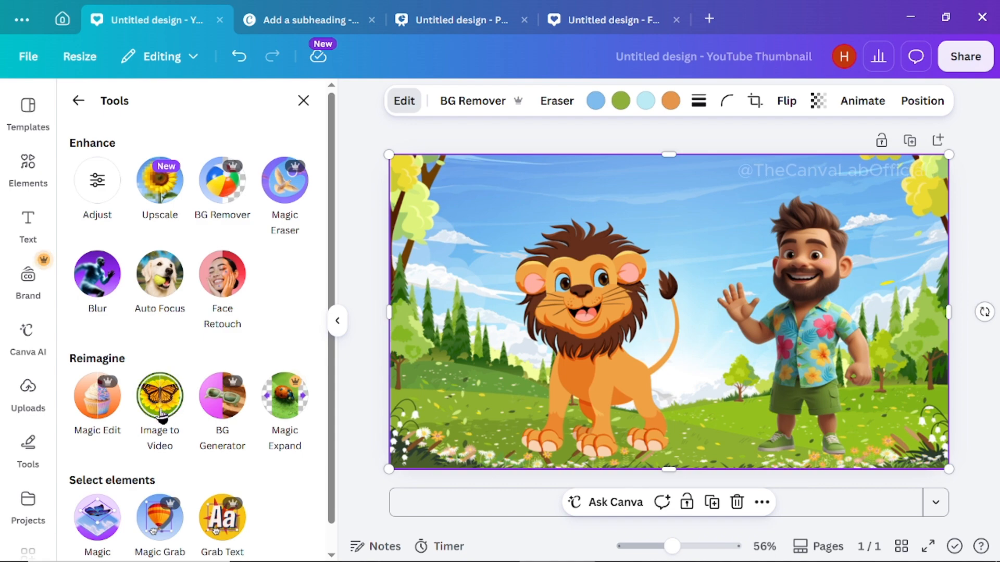
click(161, 412)
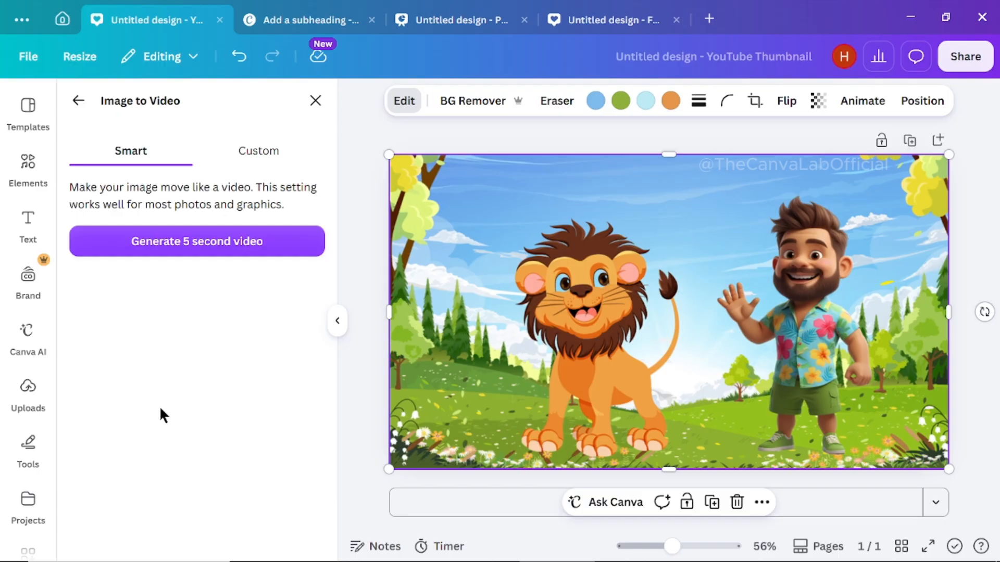
click(203, 254)
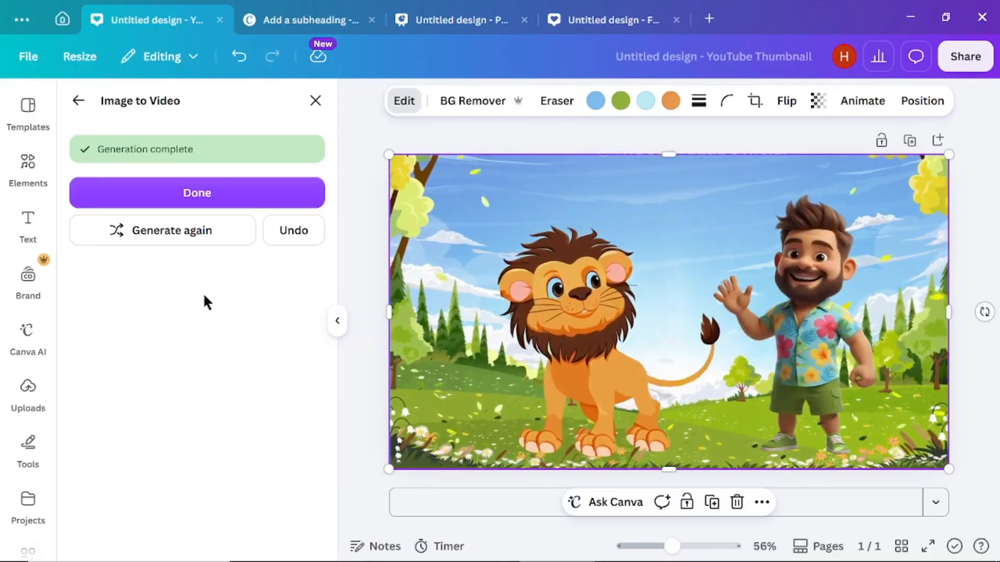
key(ctrl+z)
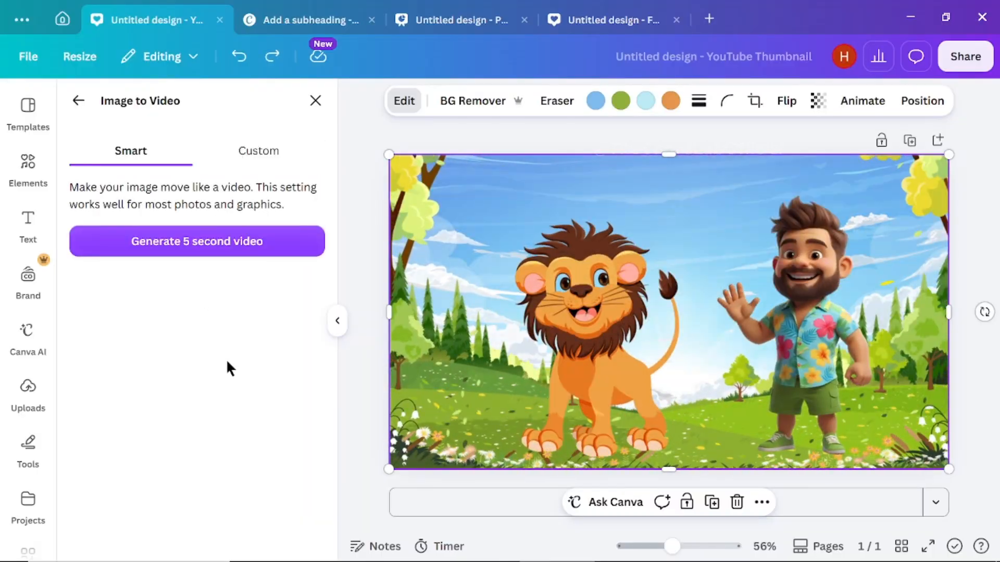
- Generate a custom 5-second video from the lion and man picture with the motion description "lion and man fighting"
click(270, 163)
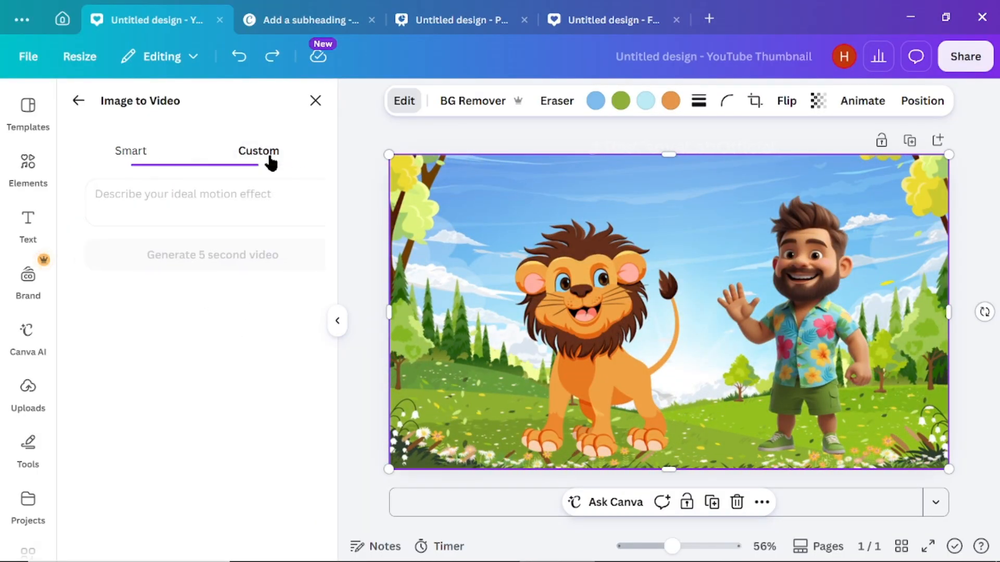
click(220, 200)
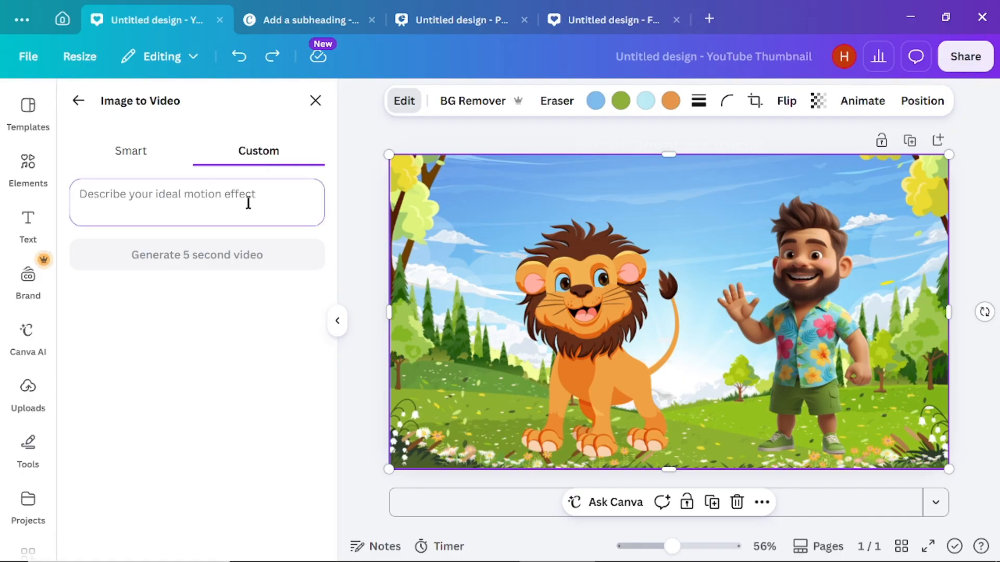
text(lion and man fighting)
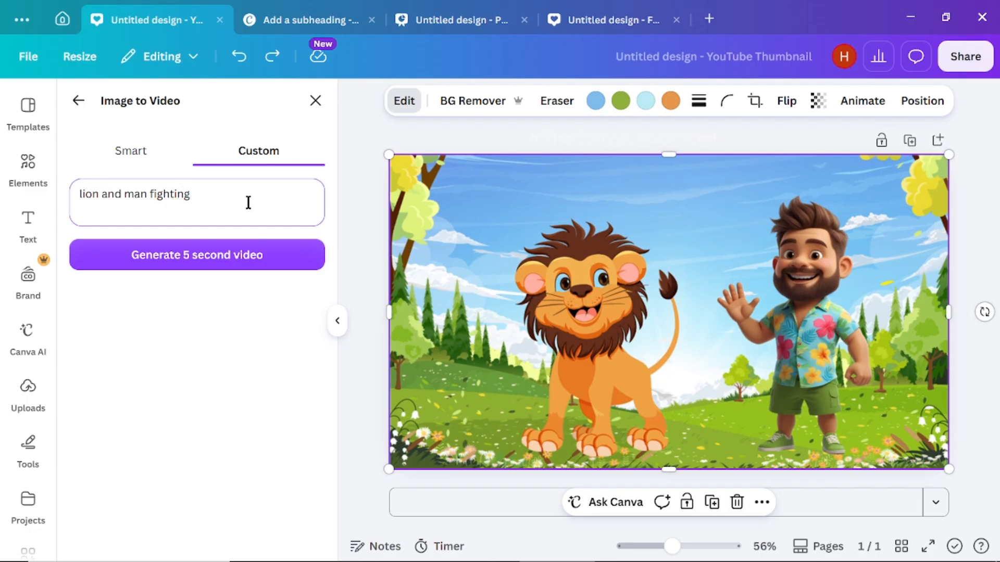
click(183, 267)
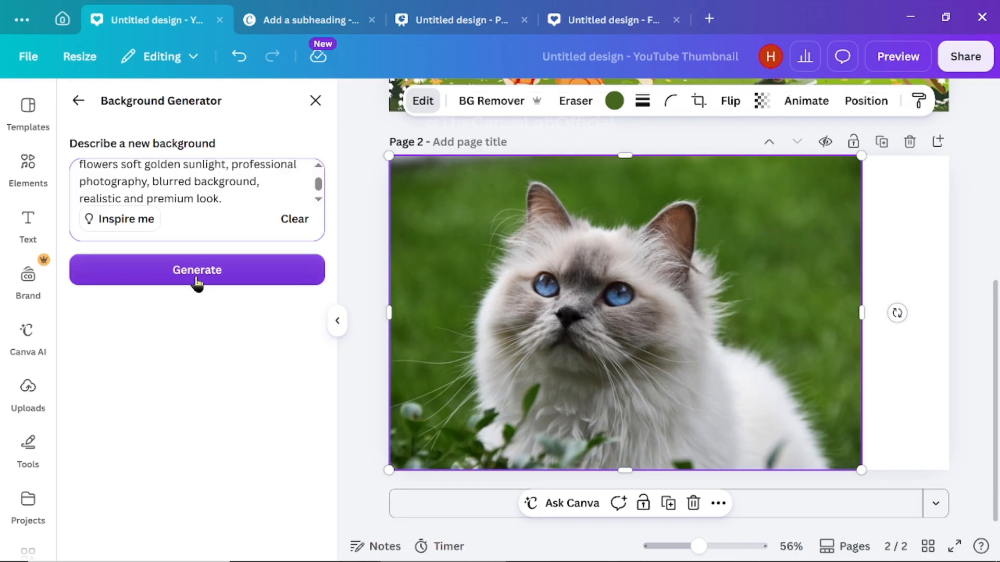
- Generate a new background for the cat photo on page 2 from the entered description of flowers, soft golden sunlight and blurred background
click(198, 281)
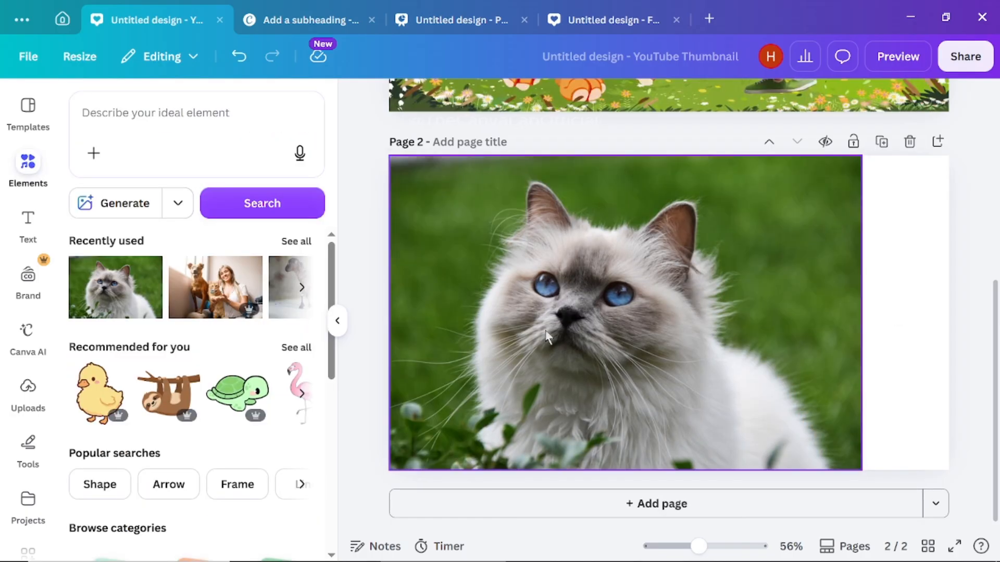
- Open the Background Generator for page 2's cat photo and generate with the pasted prompt ending "professional photography, blurred background, realistic and premium look"
click(548, 337)
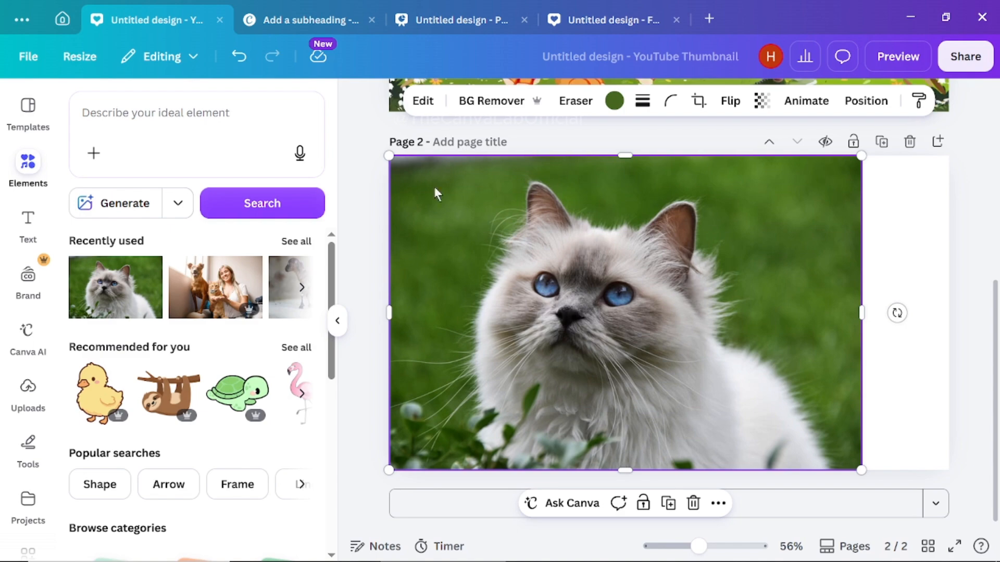
click(422, 102)
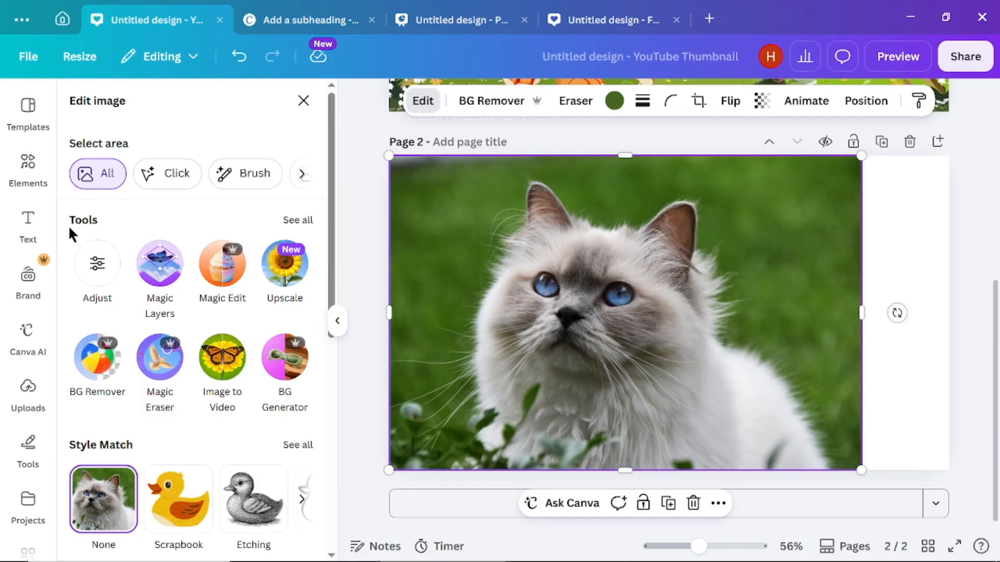
click(299, 221)
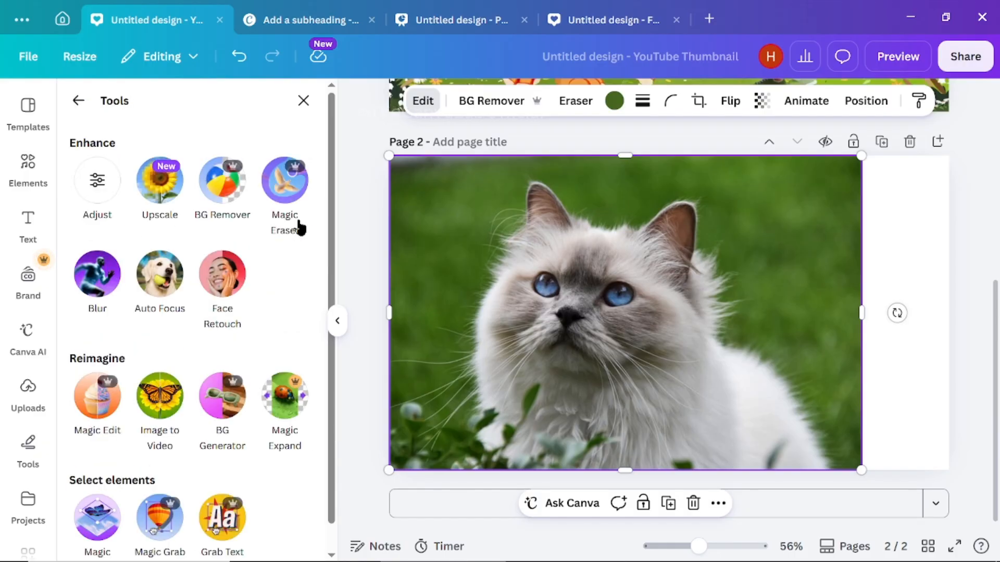
click(222, 421)
key(ctrl+v)
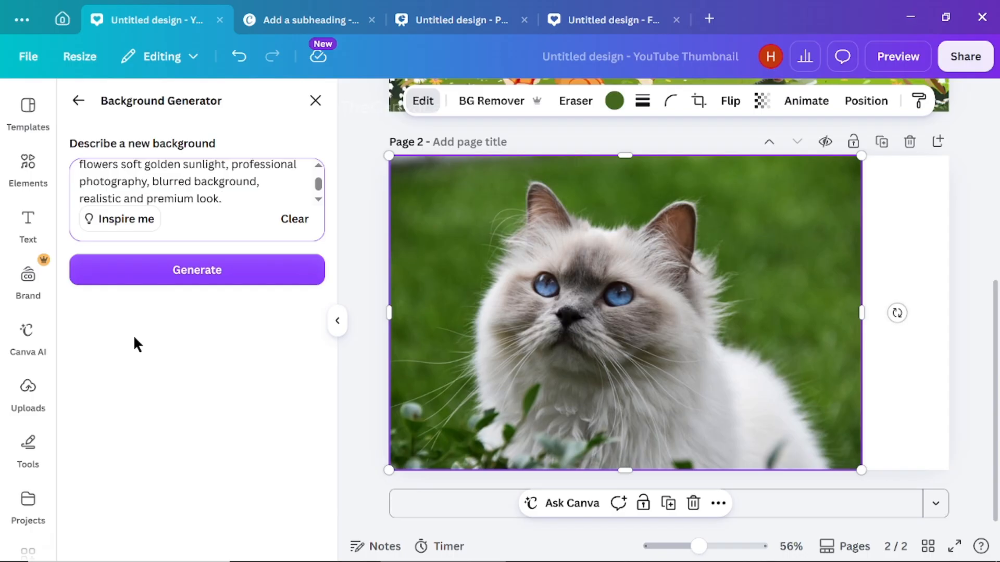
click(197, 281)
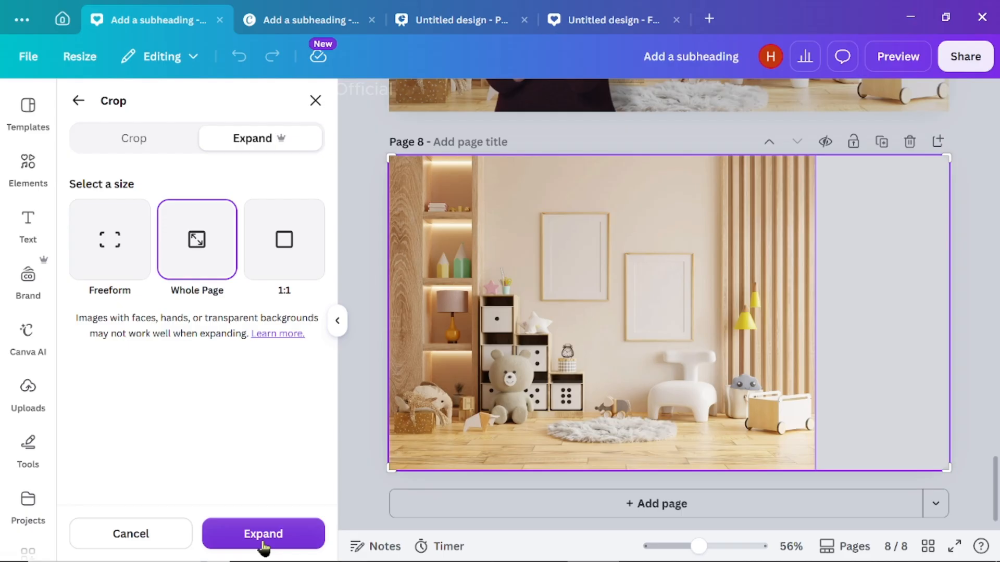
- Use Magic Expand to extend the children's room photo on page 8 to the Whole Page size
click(262, 539)
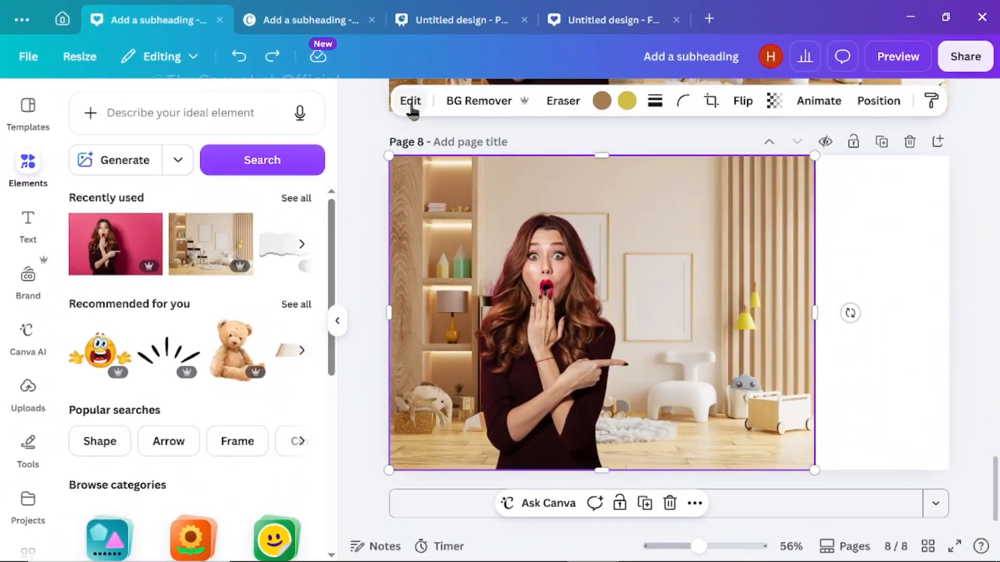
click(411, 102)
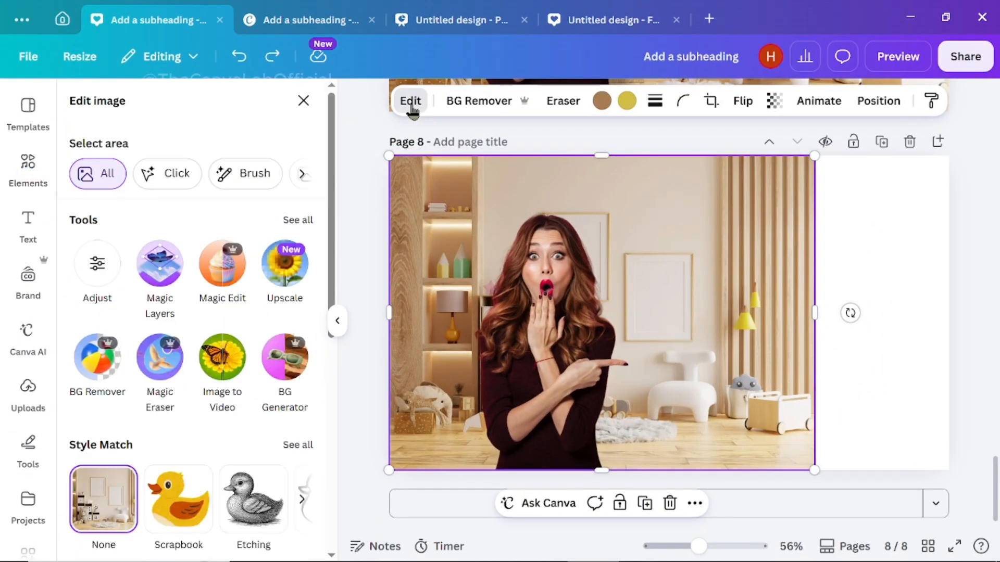
scroll(305, 177, down, 1)
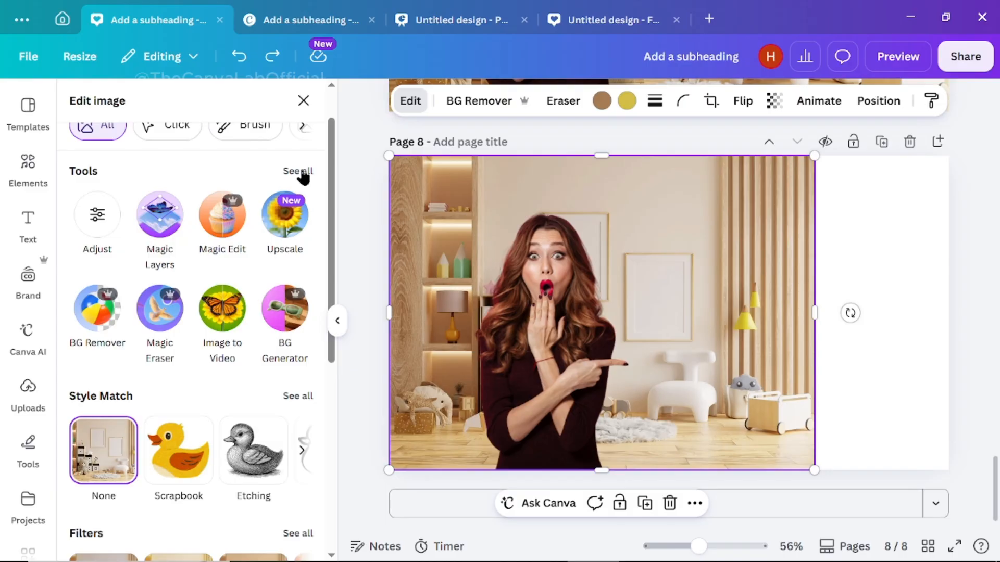
click(303, 172)
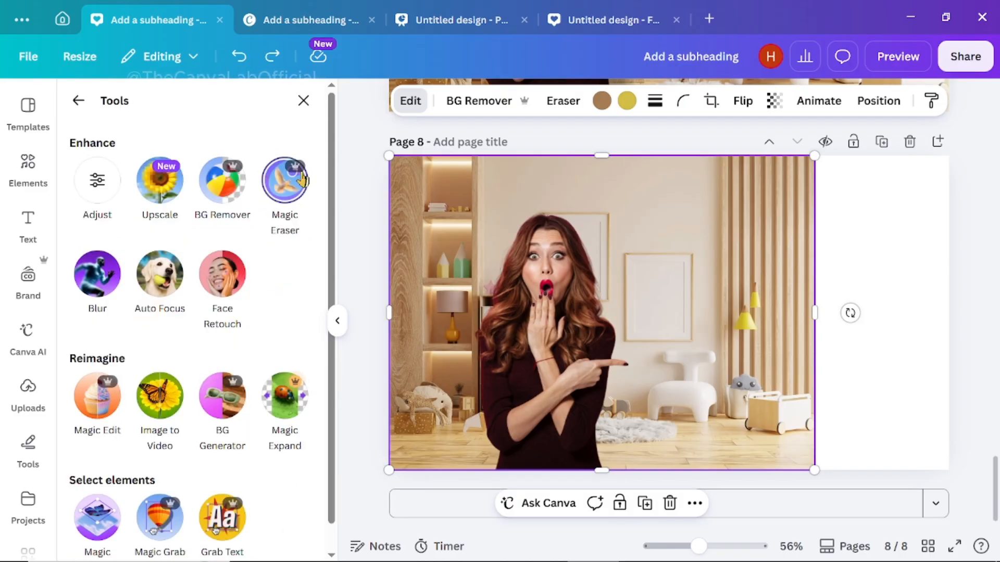
click(288, 402)
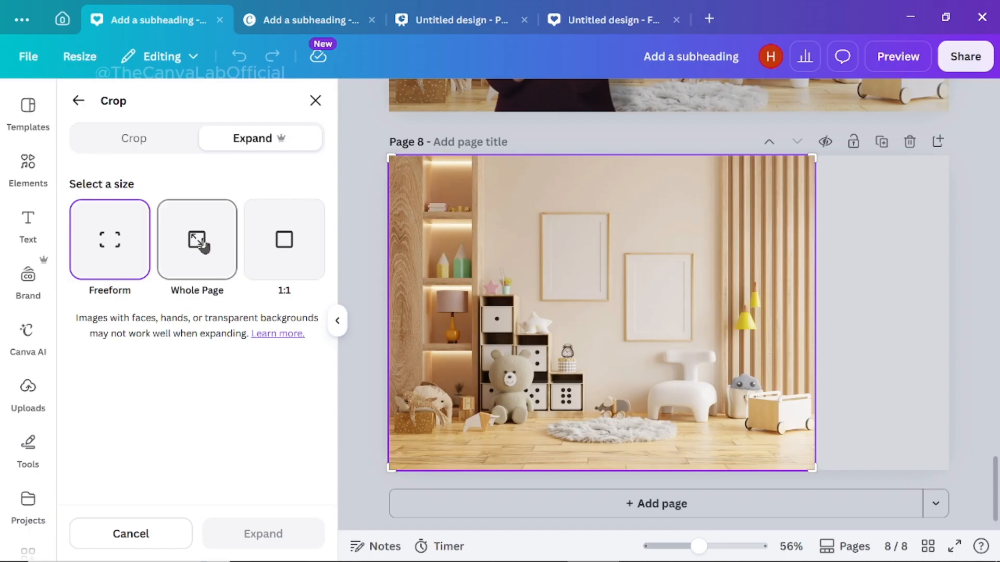
click(203, 245)
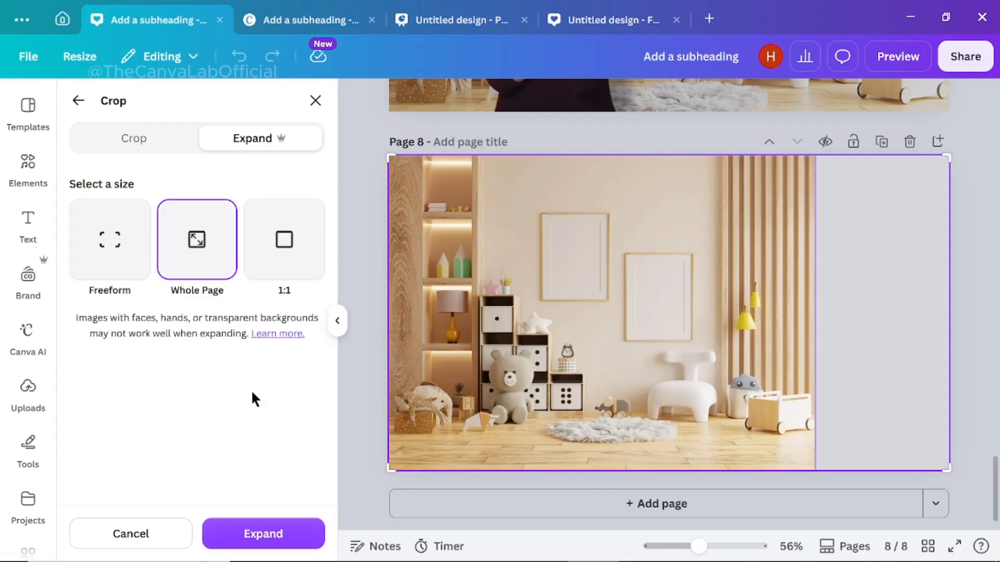
click(263, 535)
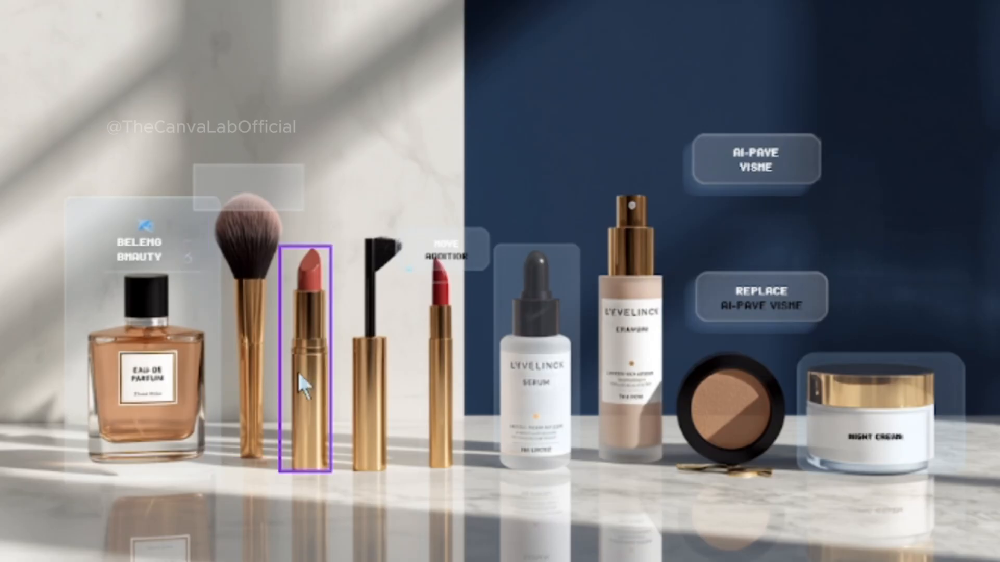
- Adjust the size of the perfume bottle layer and move the makeup brush layer in the layered cosmetics image
click(162, 402)
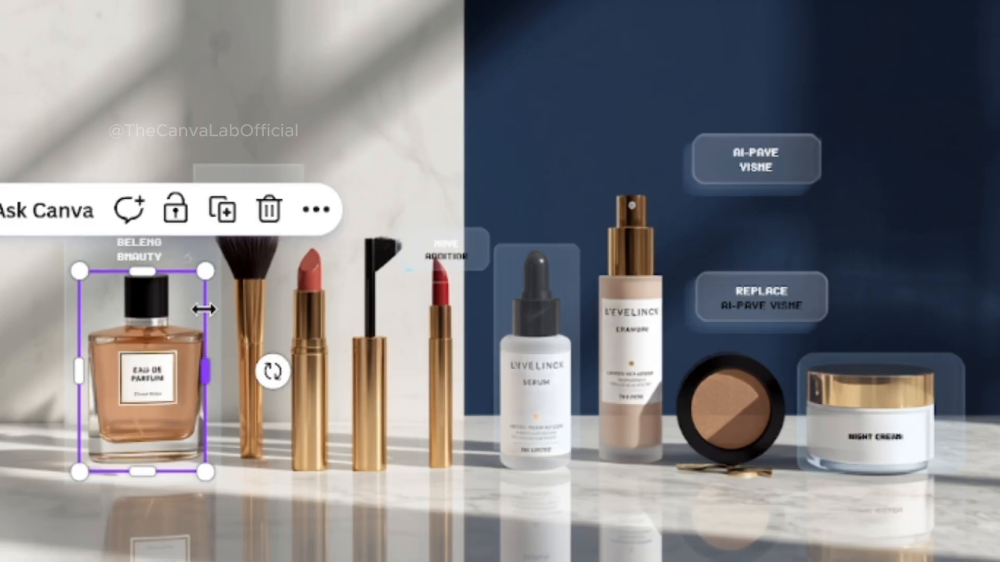
mouse_move(223, 258)
mouse_down()
mouse_move(339, 161)
mouse_move(386, 104)
mouse_move(339, 134)
mouse_move(230, 273)
mouse_up()
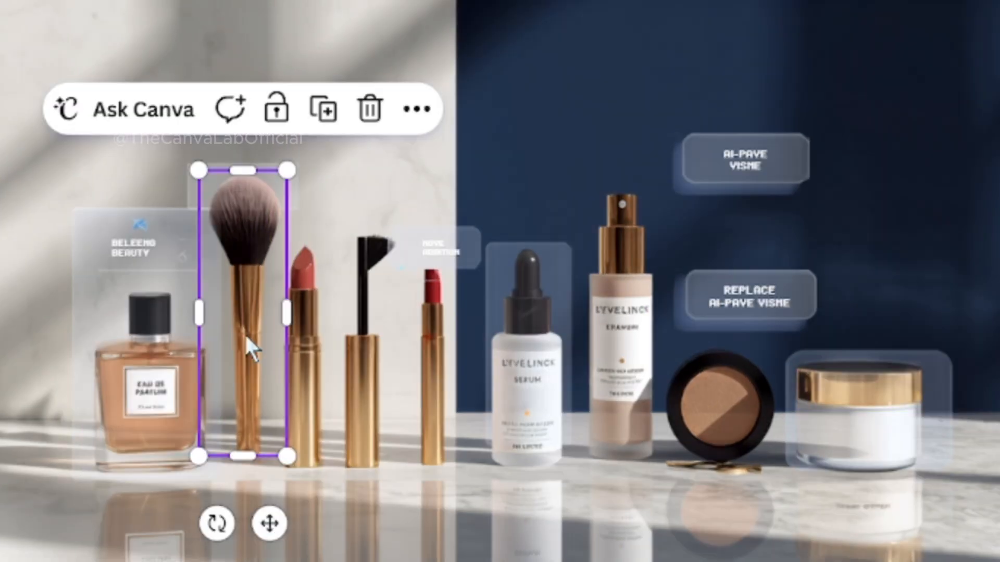
mouse_move(252, 347)
mouse_down()
mouse_move(89, 350)
mouse_move(55, 334)
mouse_up()
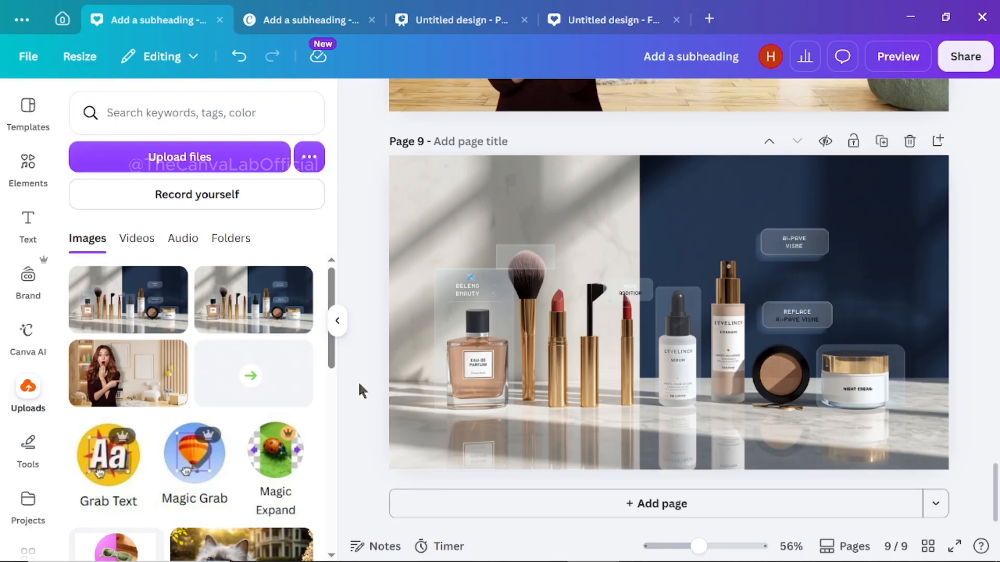
- Split the cosmetics image on page 9 into separate elements with Magic Layers and resize the perfume bottle
click(490, 360)
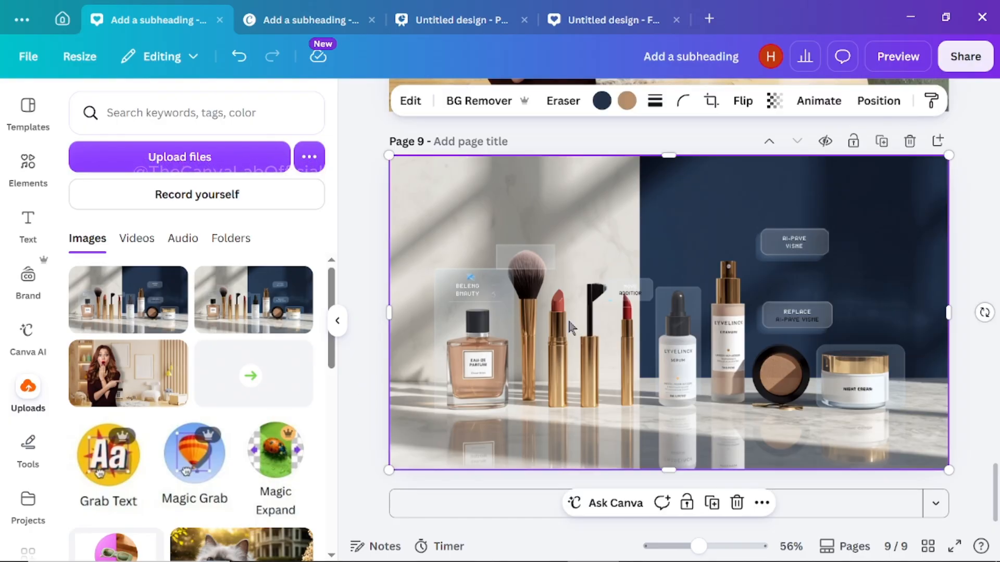
mouse_move(645, 326)
mouse_down()
mouse_move(677, 326)
mouse_move(615, 331)
mouse_move(639, 330)
mouse_up()
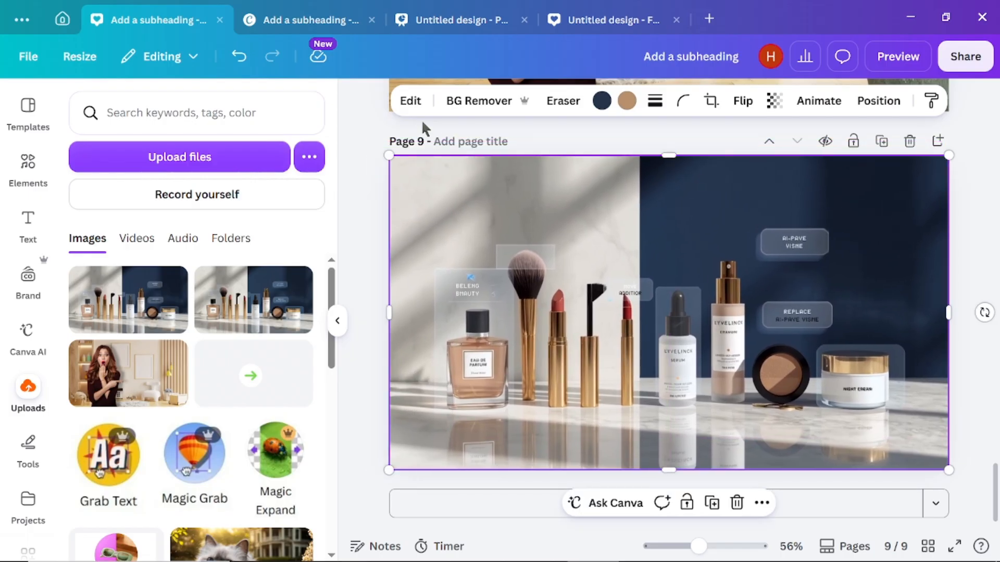
click(409, 102)
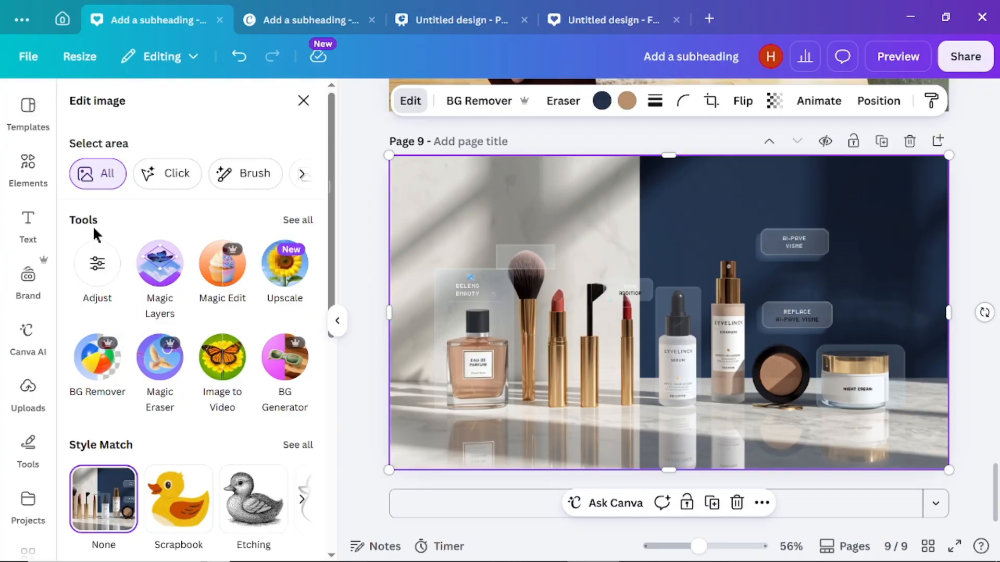
click(298, 220)
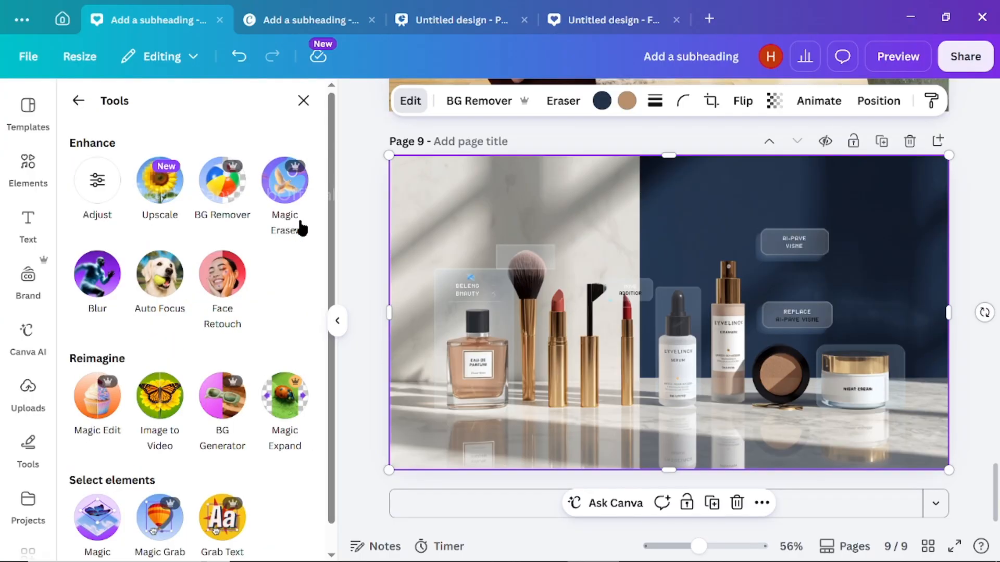
scroll(97, 500, down, 1)
click(97, 492)
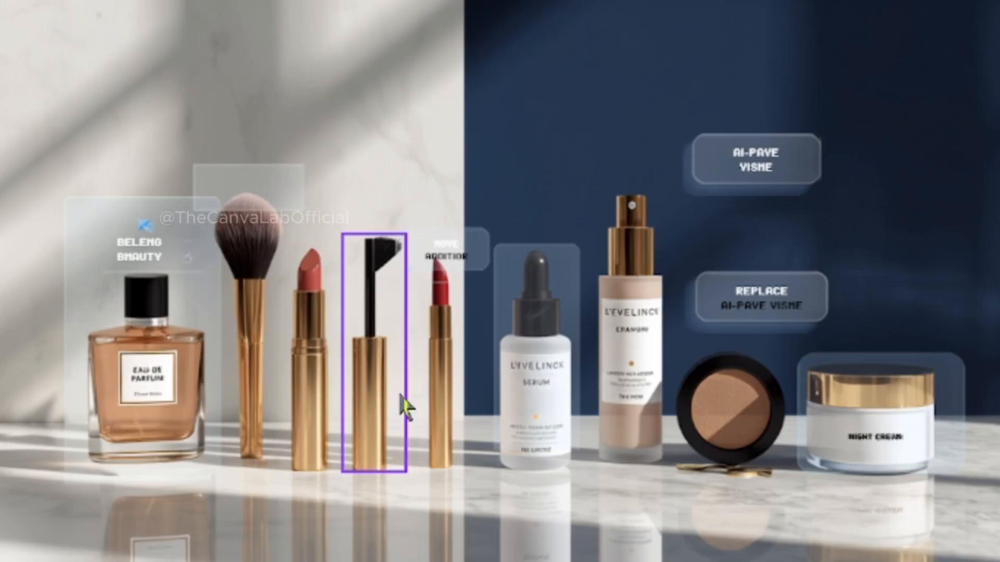
click(161, 420)
drag(208, 272, 385, 107)
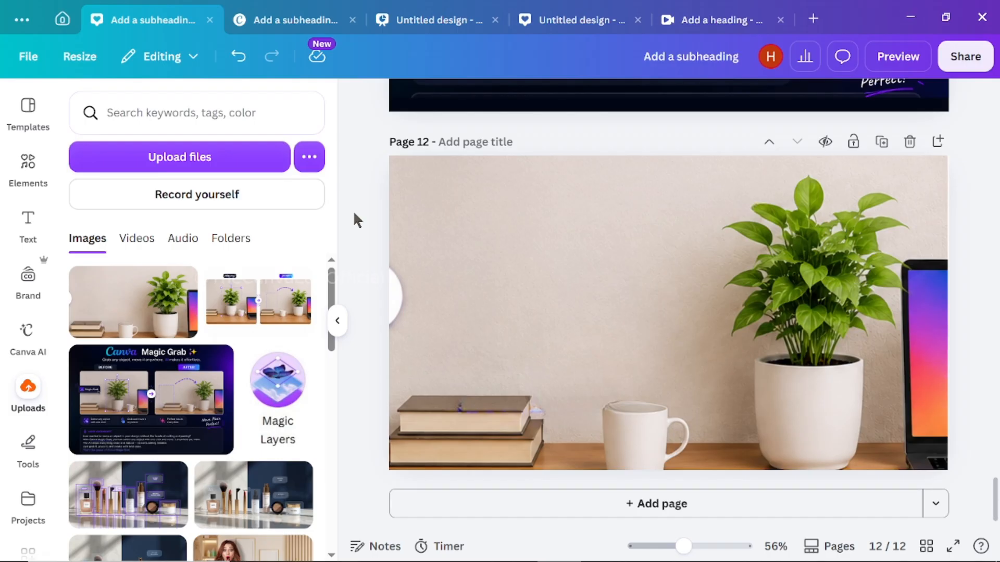
- Separate the potted plant from page 12's desk photo with Magic Grab, and reposition it over the mug at a slightly larger size
click(559, 272)
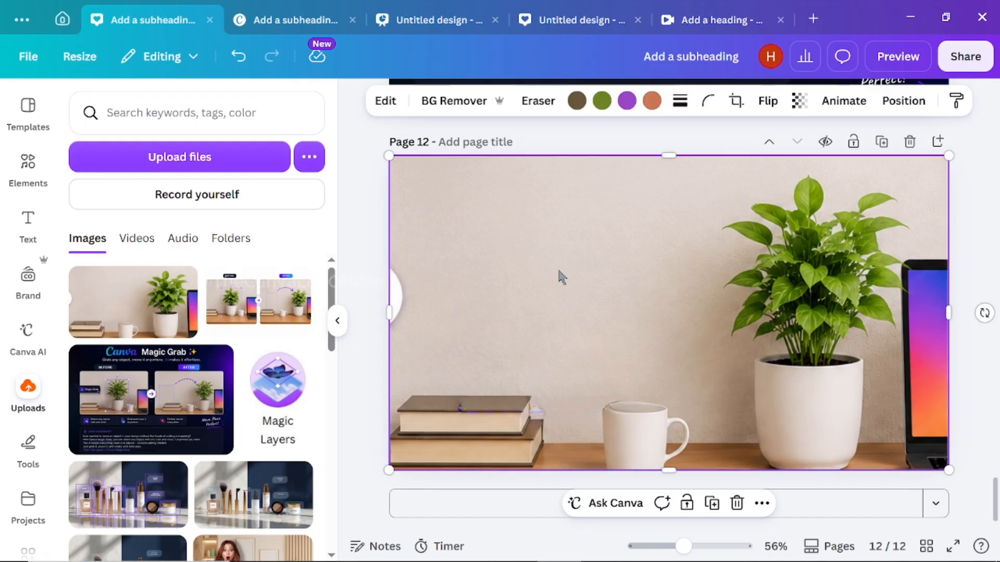
click(385, 102)
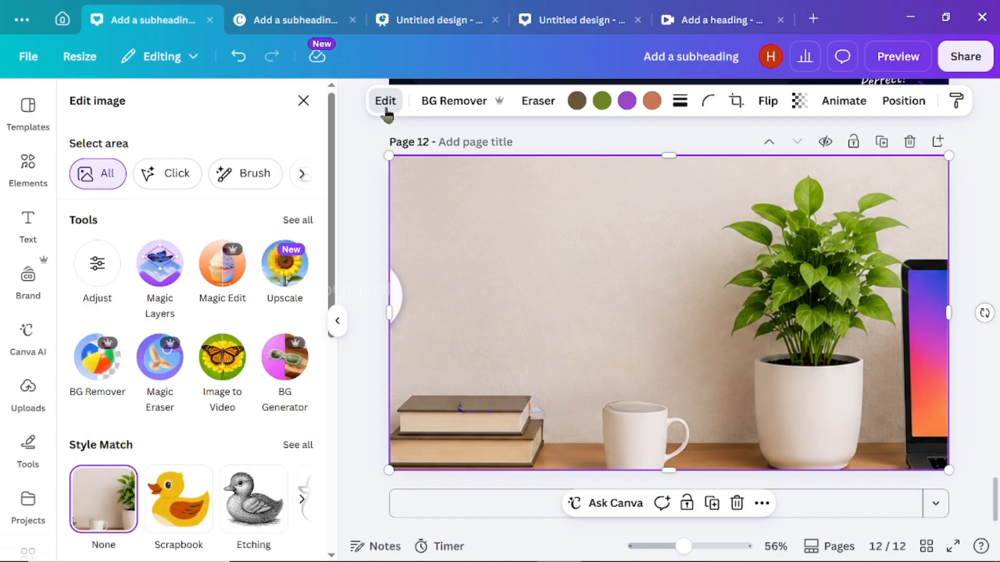
click(298, 221)
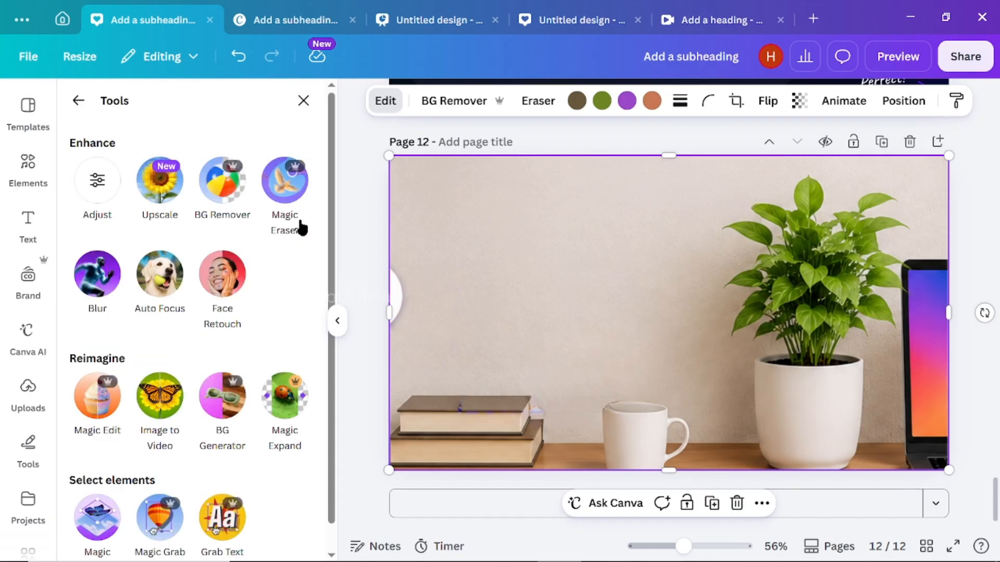
scroll(292, 338, down, 1)
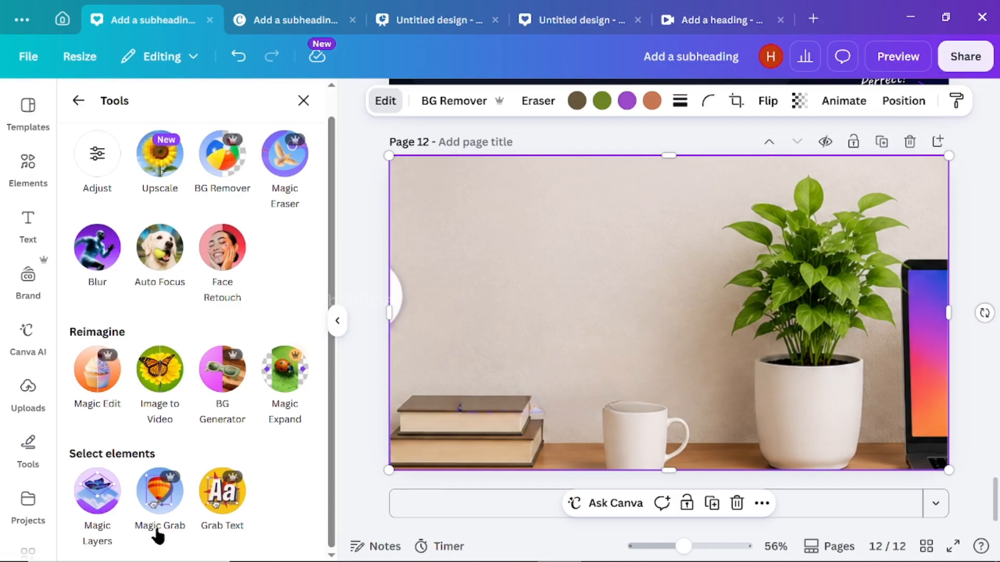
click(152, 514)
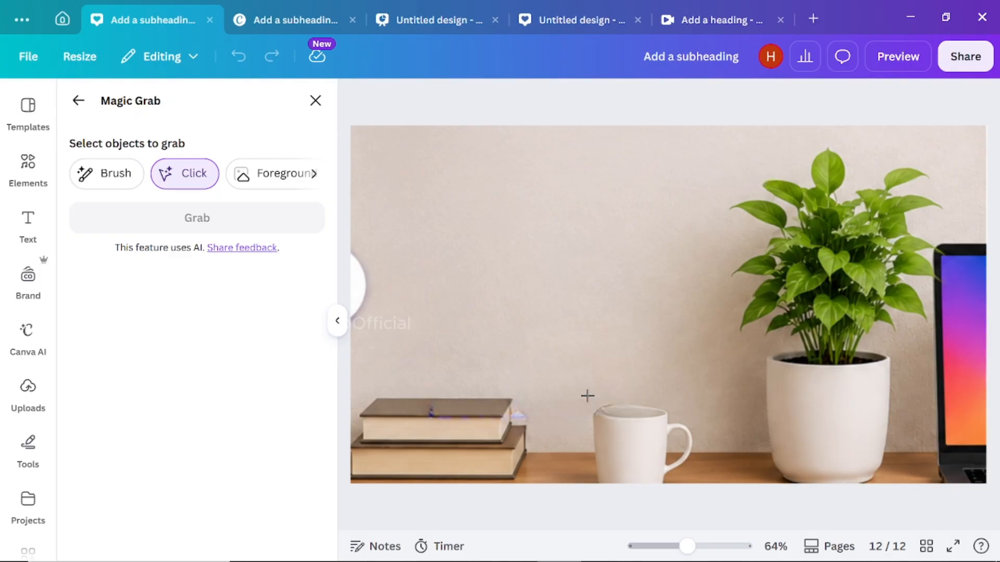
click(838, 419)
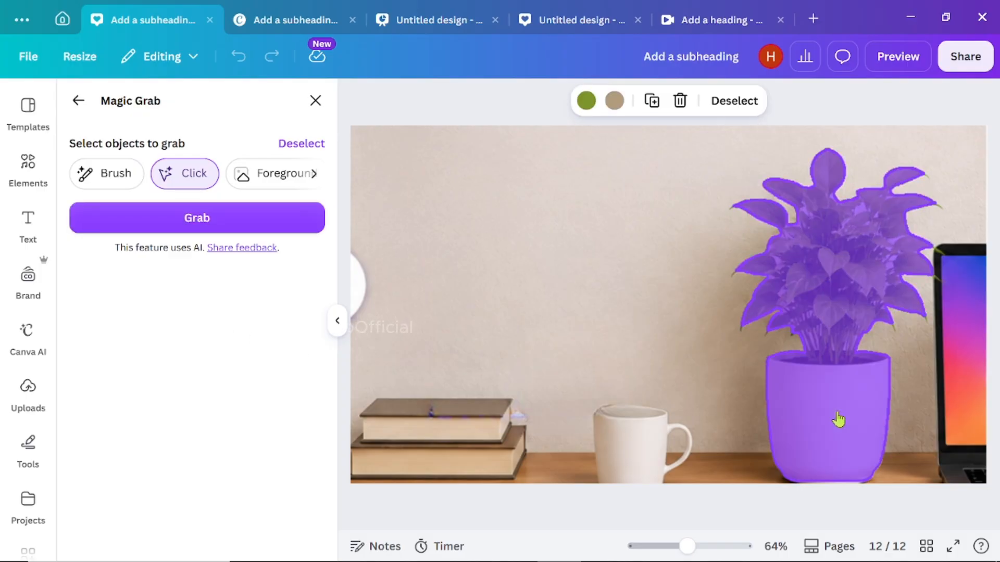
click(192, 229)
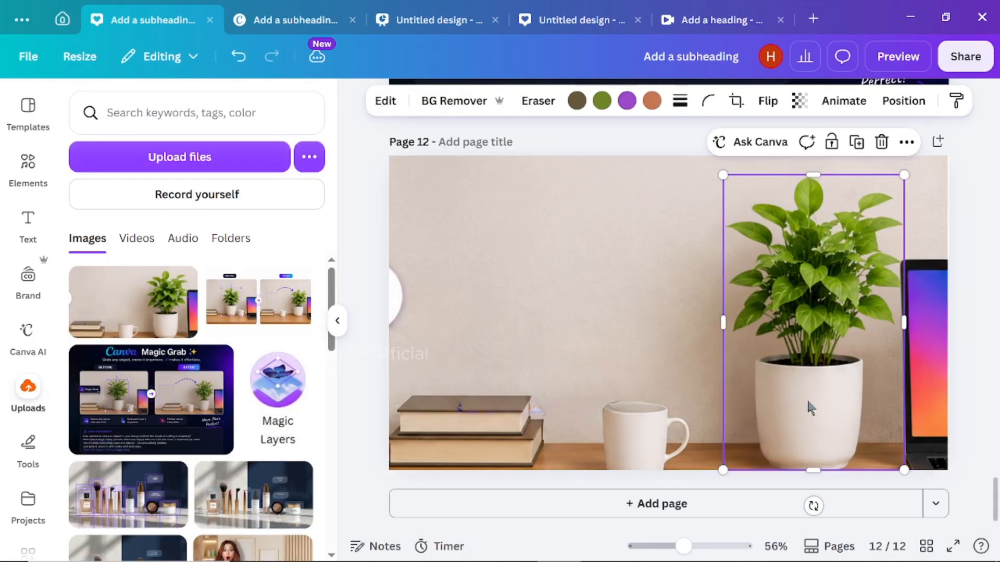
drag(810, 408, 634, 398)
drag(550, 175, 477, 156)
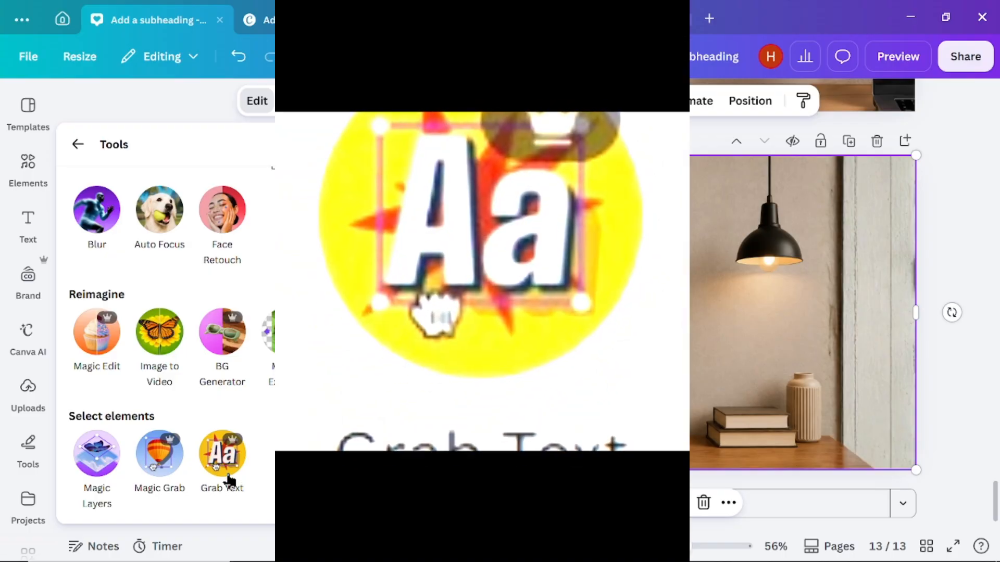
- Extract the "GOOD THINGS TAKE TIME." poster text on page 13 with Grab Text and nudge it slightly
click(224, 468)
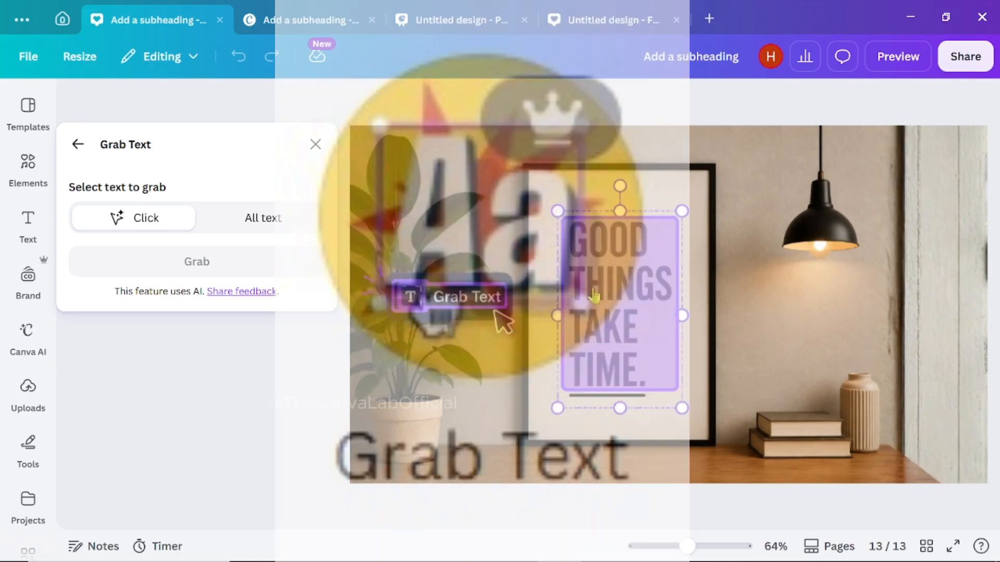
click(599, 295)
click(187, 260)
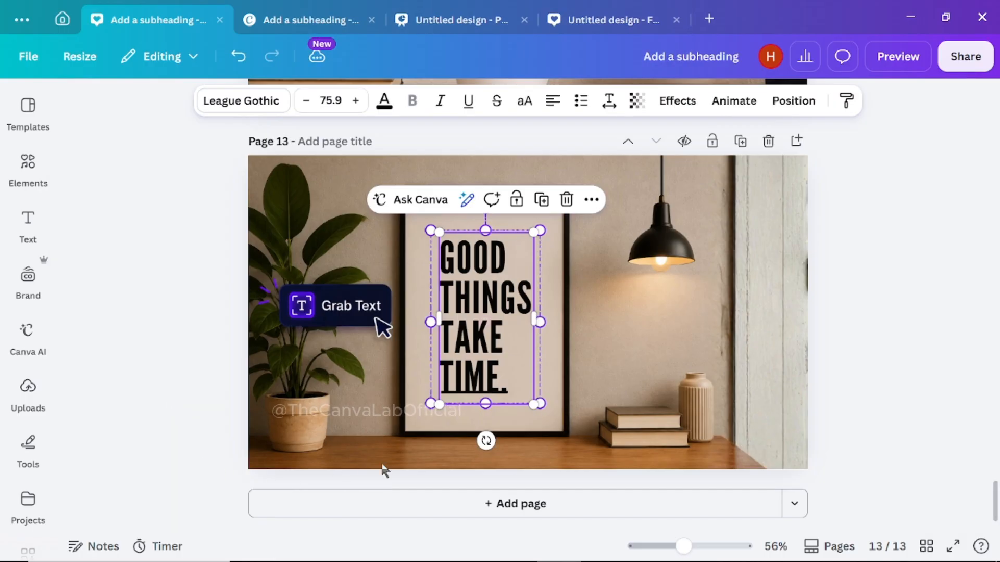
mouse_move(481, 352)
mouse_down()
mouse_move(629, 344)
mouse_move(502, 350)
mouse_move(543, 358)
mouse_move(461, 354)
mouse_move(476, 351)
mouse_up()
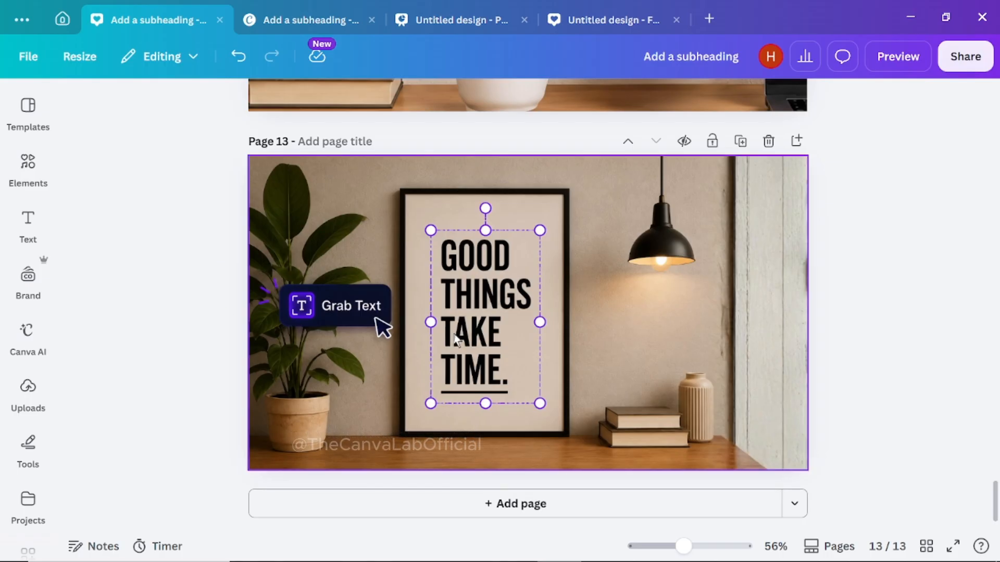
- Turn the "GOOD THINGS TAKE TIME." lettering in page 13's framed poster into editable text with Grab Text
click(472, 321)
mouse_move(479, 321)
mouse_down()
mouse_move(504, 315)
mouse_move(459, 316)
mouse_move(504, 318)
mouse_move(470, 322)
mouse_up()
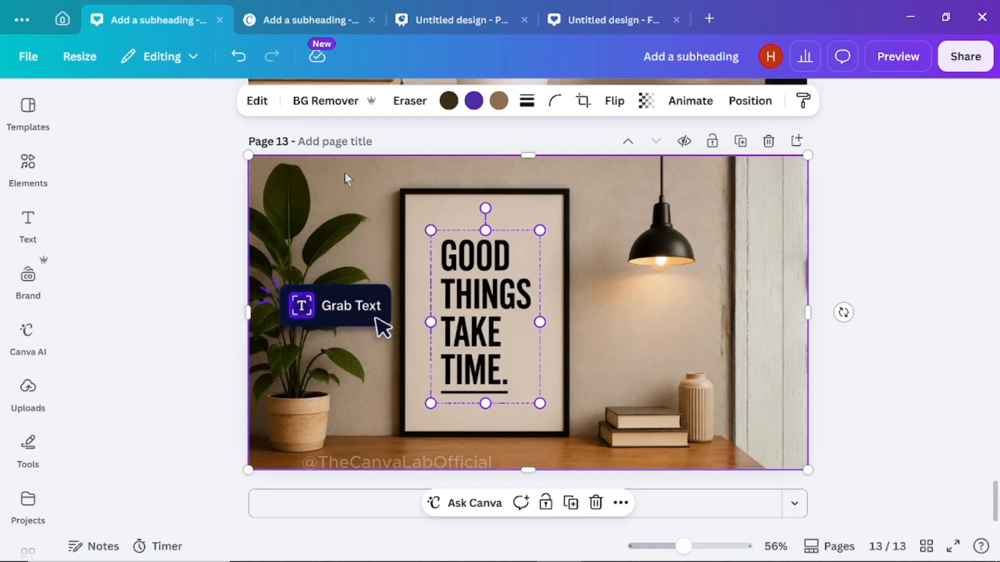
click(257, 104)
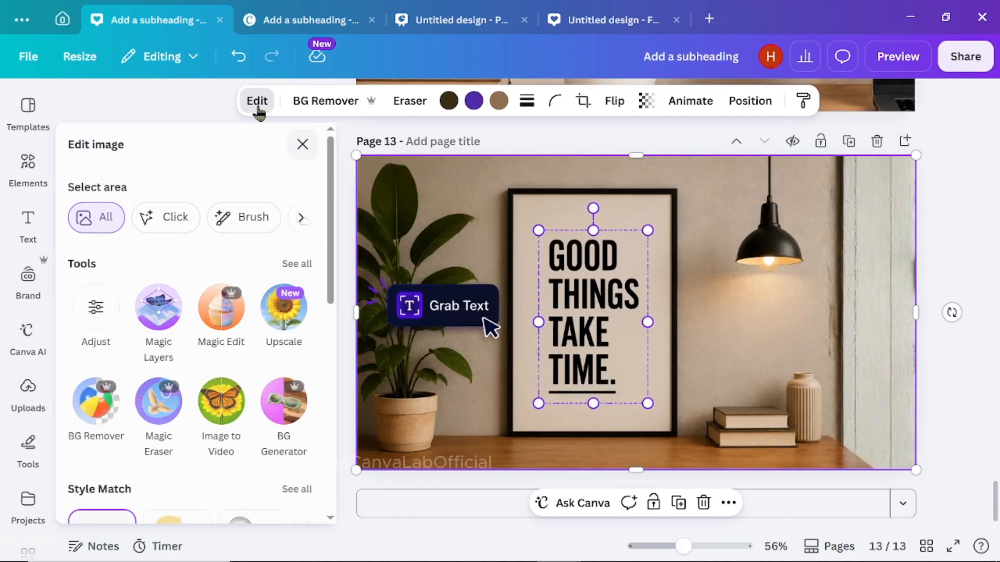
click(298, 264)
scroll(339, 323, down, 3)
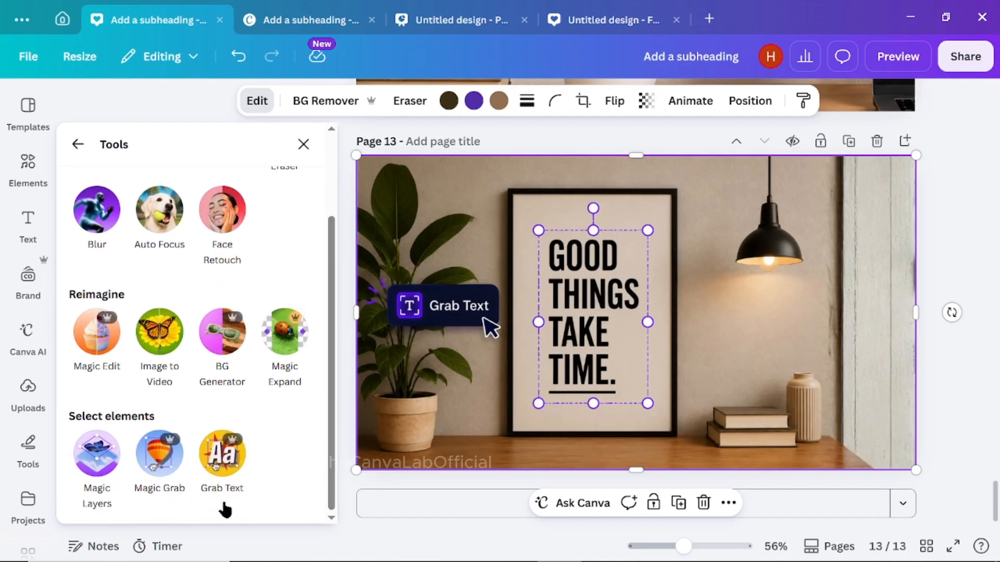
click(221, 458)
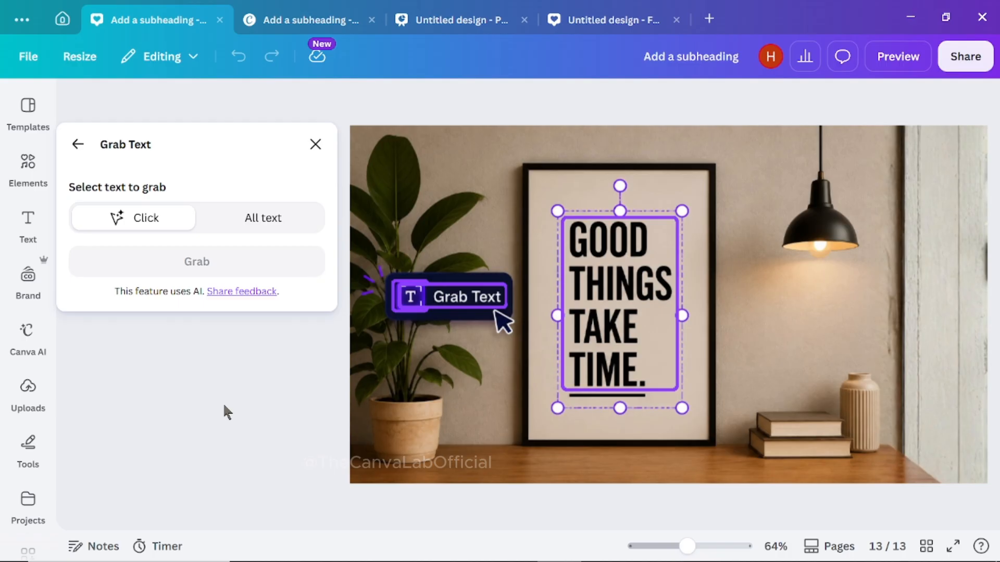
click(604, 299)
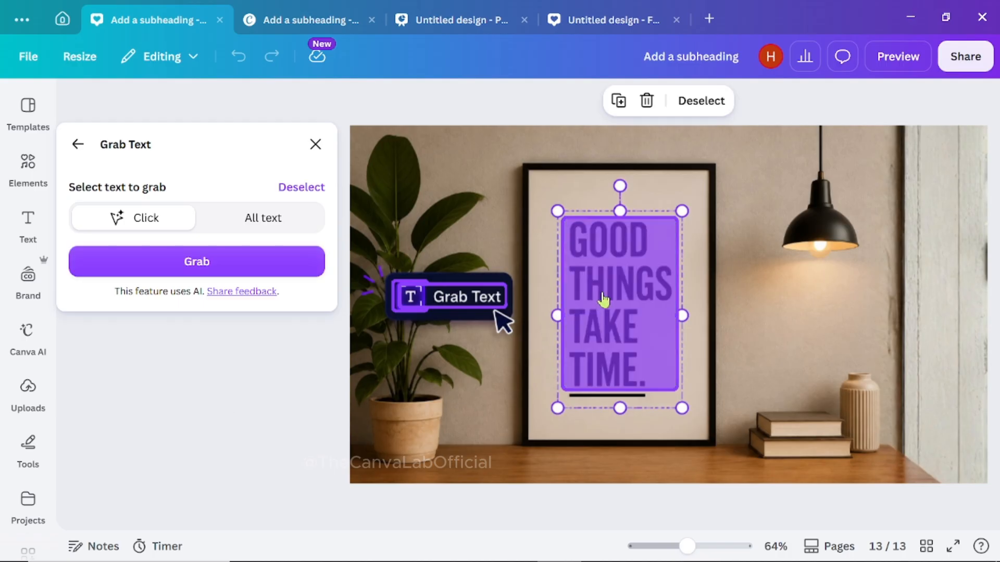
click(188, 263)
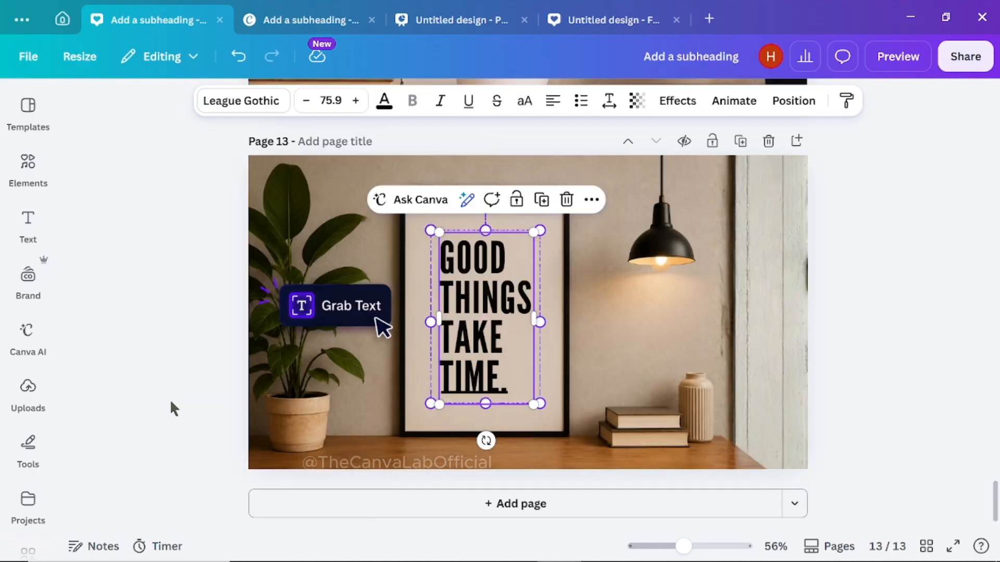
- Reposition and slightly resize the grabbed poster text, reword it as "YOU CAN WRITE ANY THING", and bend it with the Curve effect
mouse_move(475, 352)
mouse_down()
mouse_move(619, 337)
mouse_move(492, 353)
mouse_move(570, 356)
mouse_move(462, 355)
mouse_up()
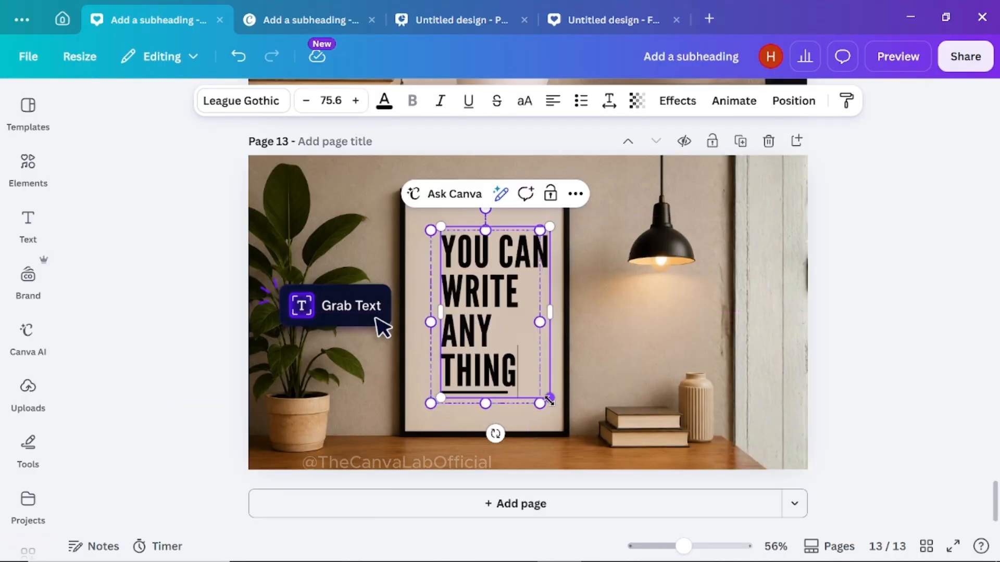
drag(539, 441, 528, 364)
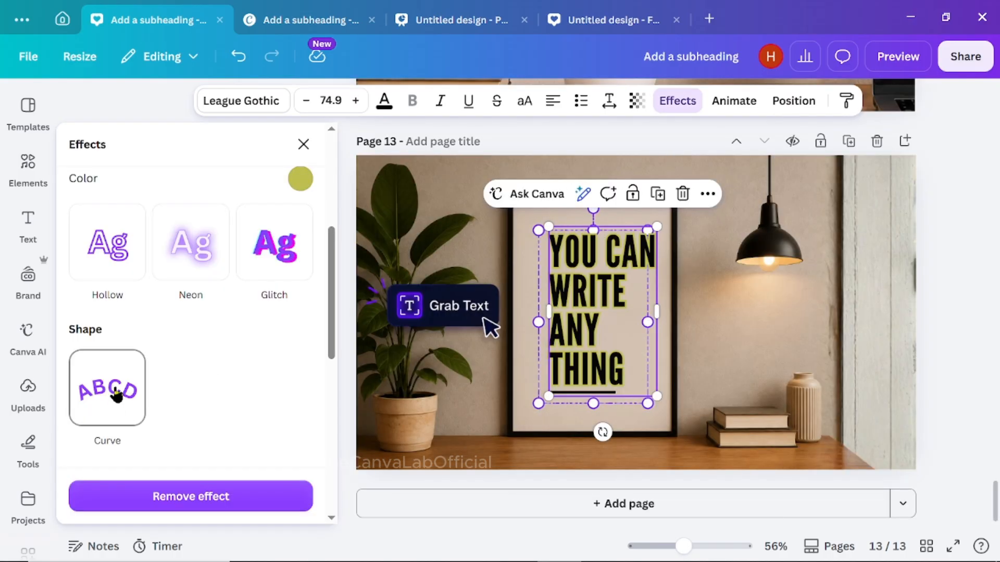
click(116, 394)
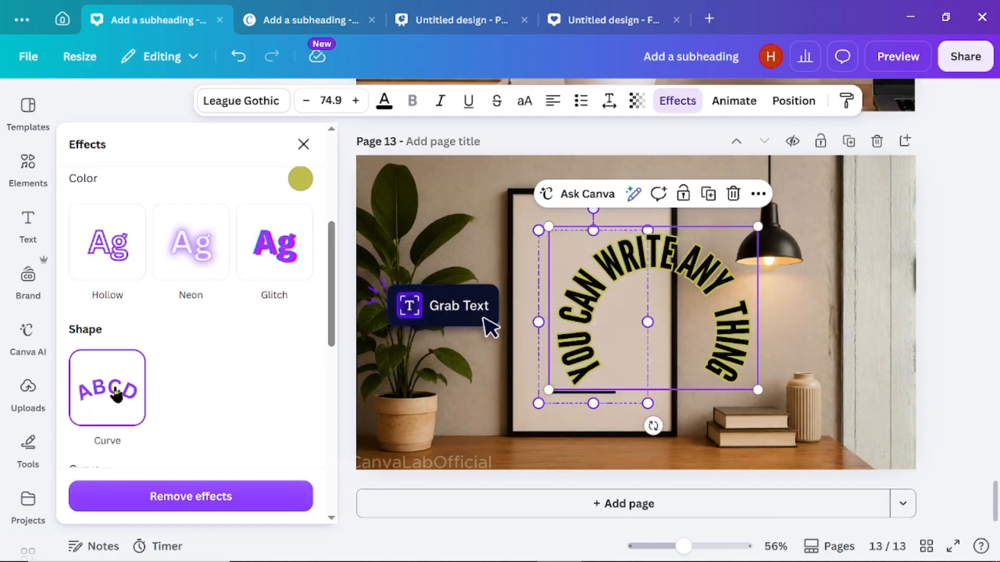